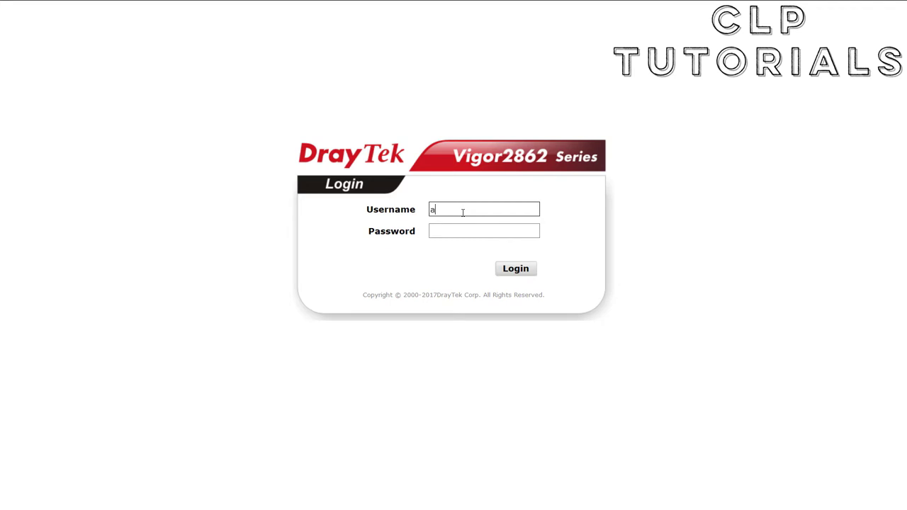
- Log in with the default admin password and dismiss the default-password warning
key("Tab")
type("admin")
left_click(515, 271)
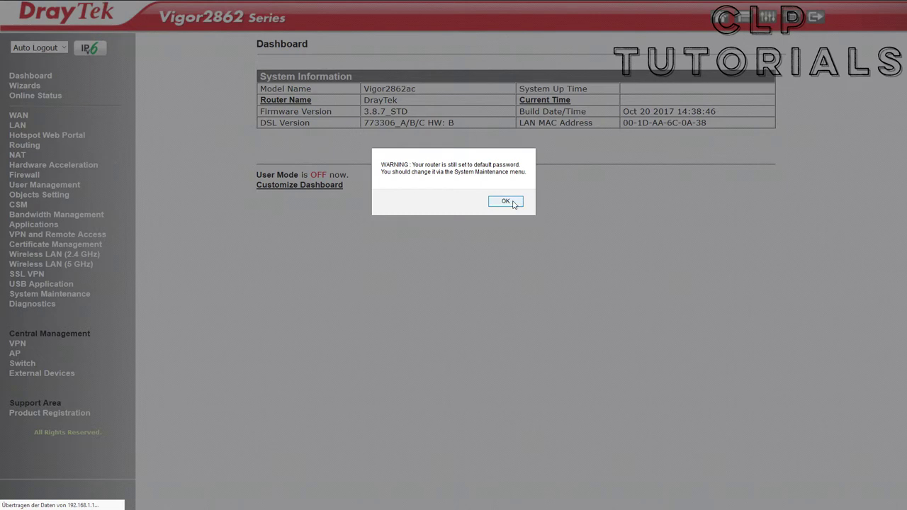
left_click(506, 202)
left_click(506, 202)
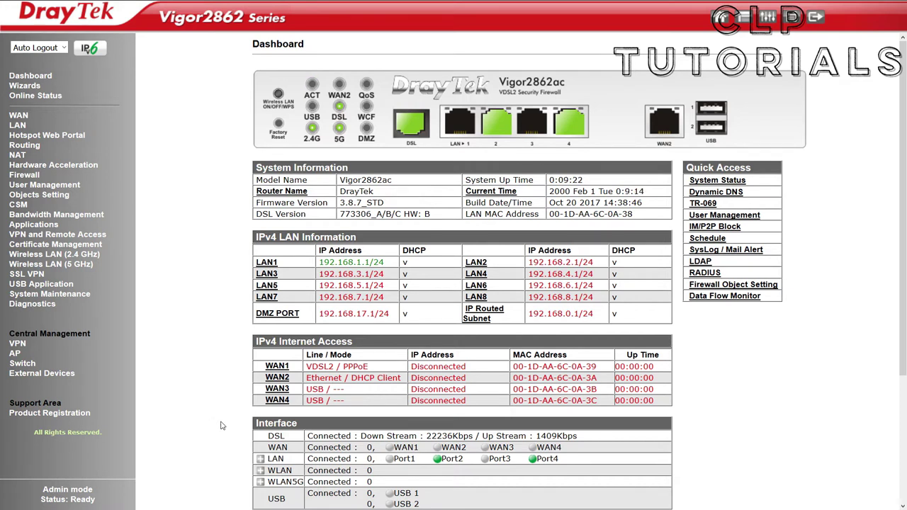
- Review the dashboard's DSL status, stream rates and firmware version 3.8.7_STD
left_click_drag(259, 441, 579, 439)
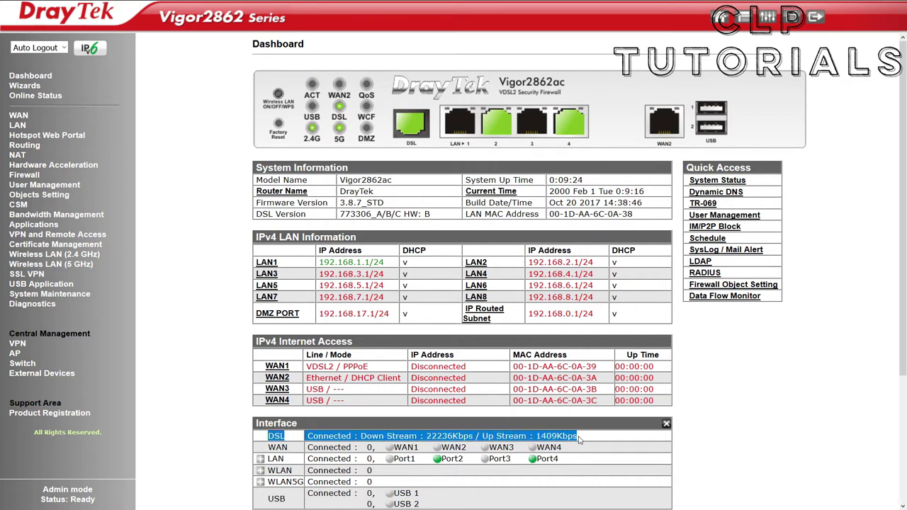
left_click(579, 440)
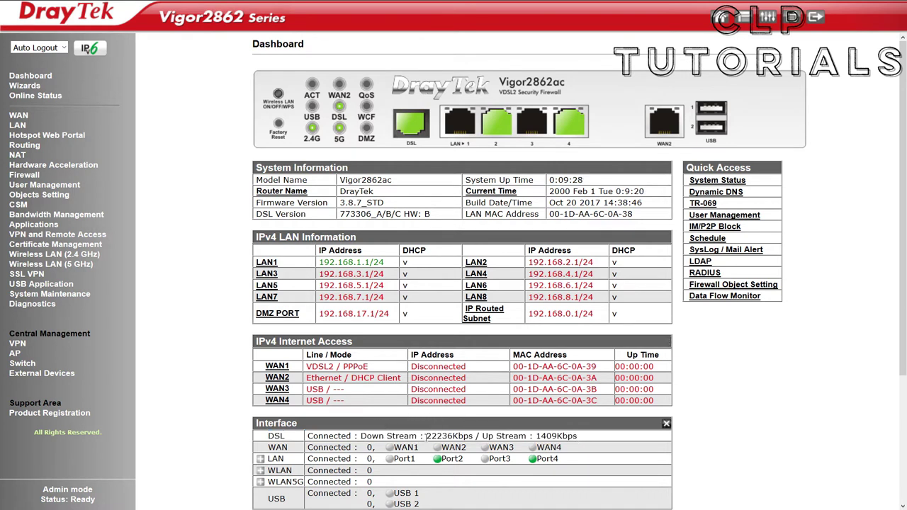
left_click_drag(428, 436, 581, 442)
left_click_drag(387, 207, 365, 205)
left_click(367, 206)
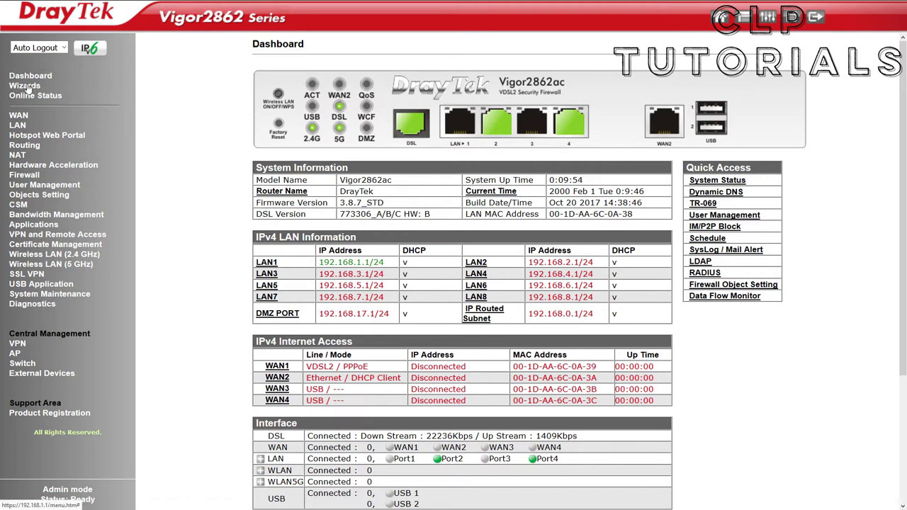
- In the Quick Start Wizard, replace the old login password with a new one and confirm it
left_click(27, 86)
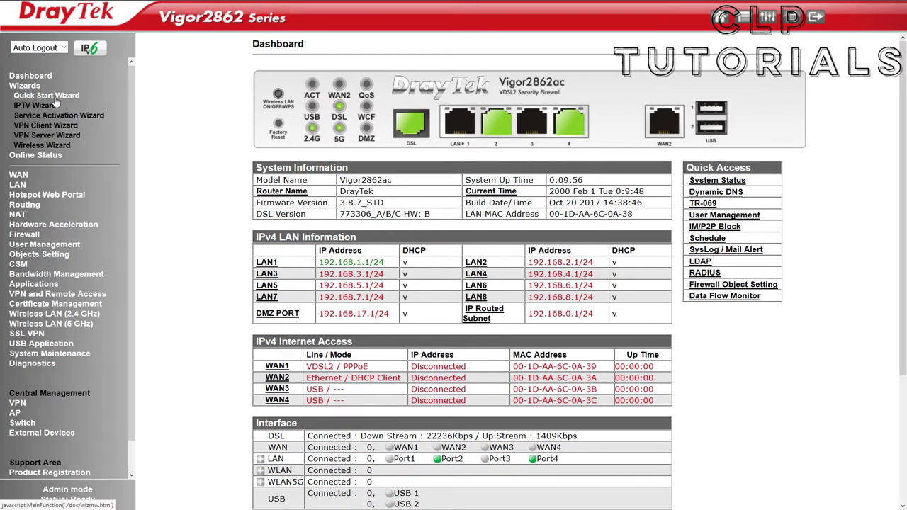
left_click(57, 96)
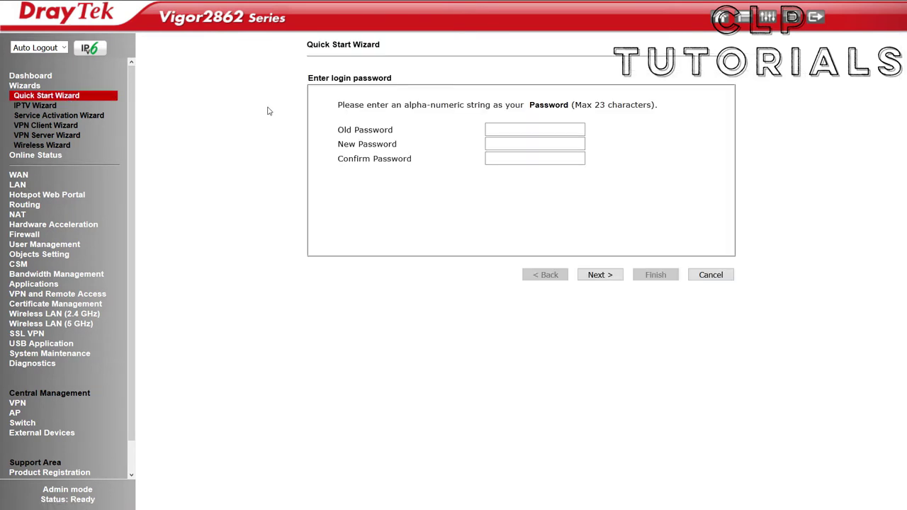
left_click(528, 128)
type("admin")
key("Tab")
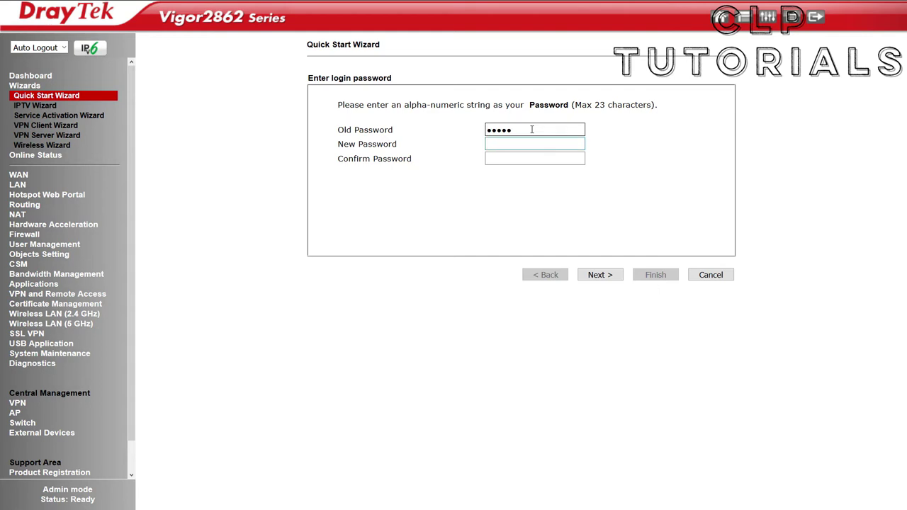
type("password123456")
key("Tab")
type("password123")
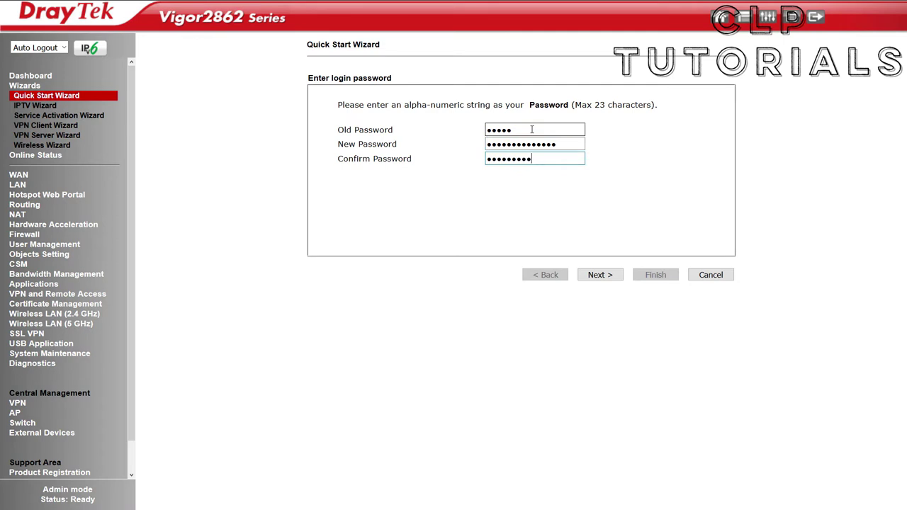
type("456")
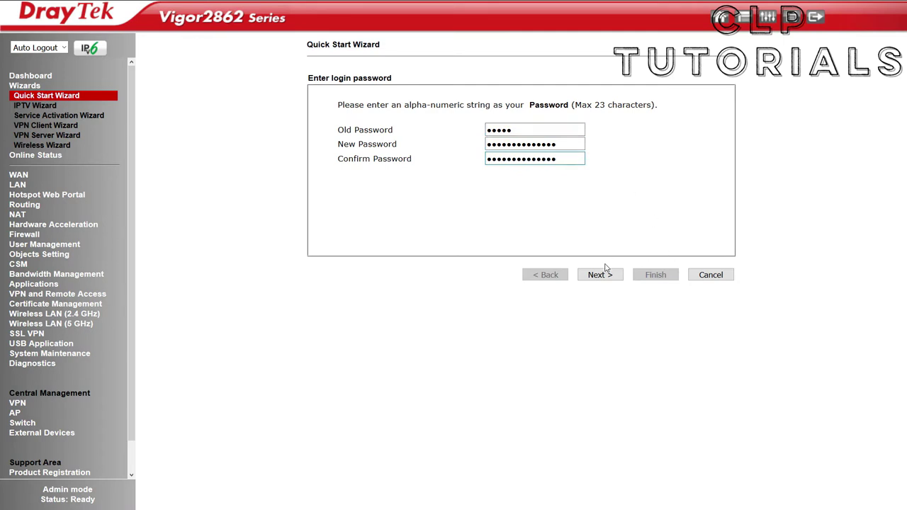
left_click(599, 279)
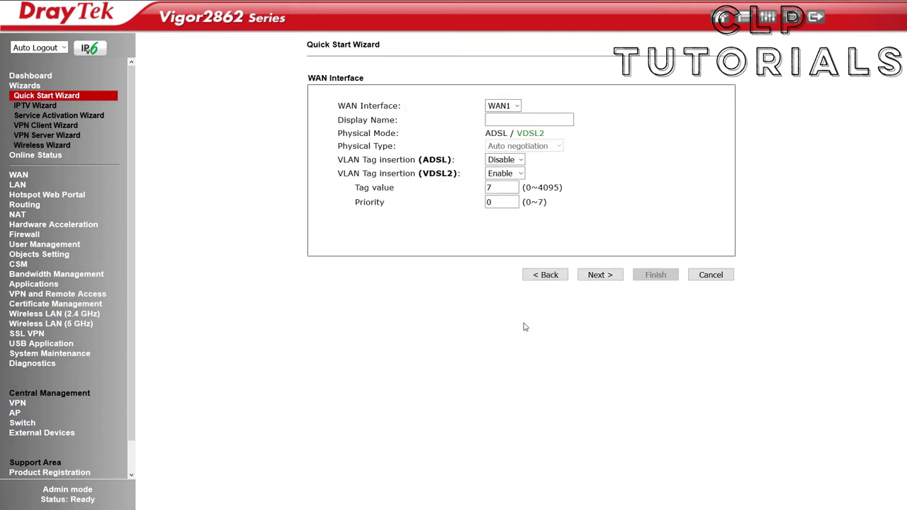
- Keep WAN1 and name it 'Telekom VDSL'
left_click(507, 107)
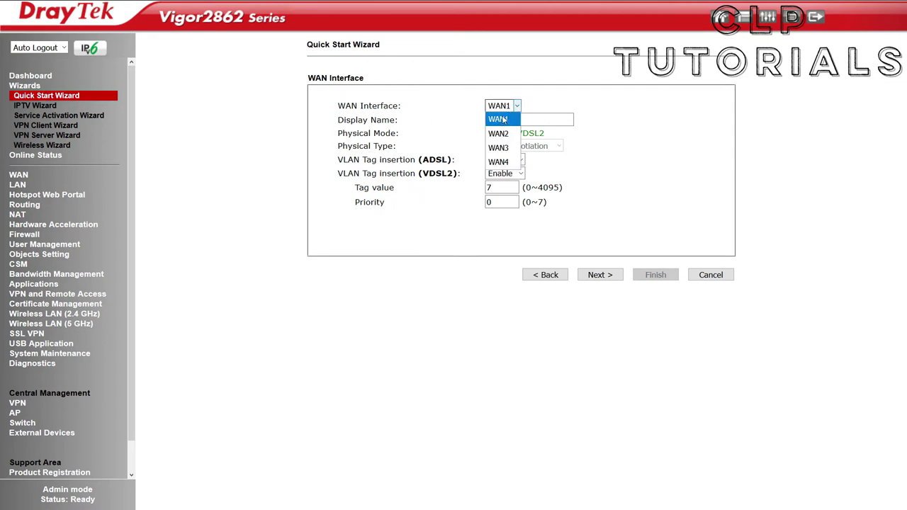
left_click(503, 119)
left_click(512, 121)
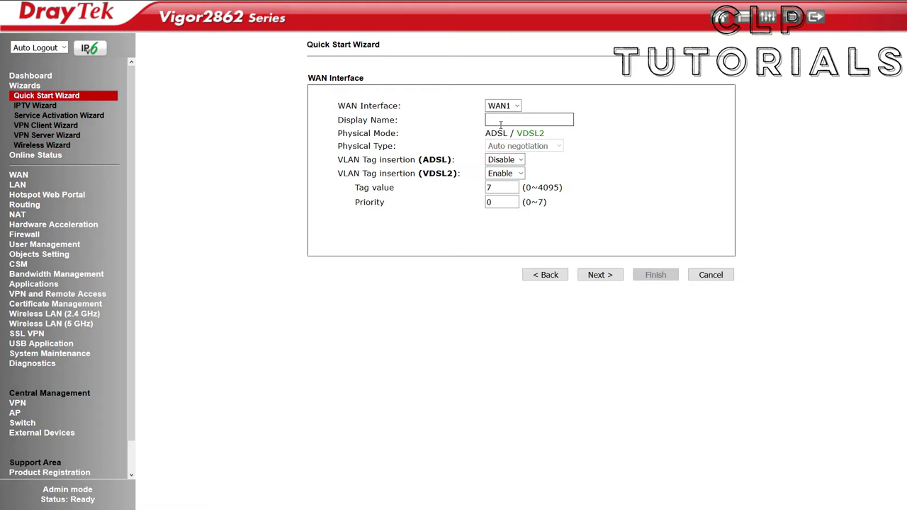
type("Telekom")
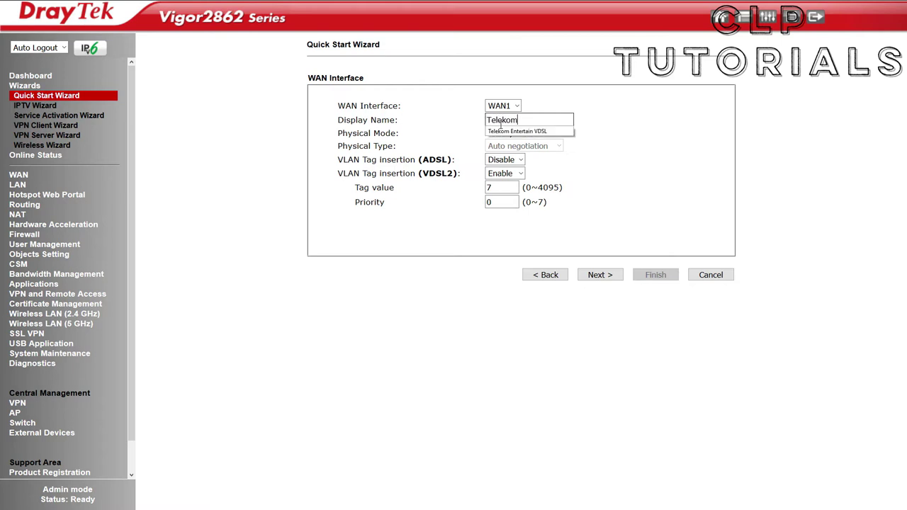
key("Down")
key("Return")
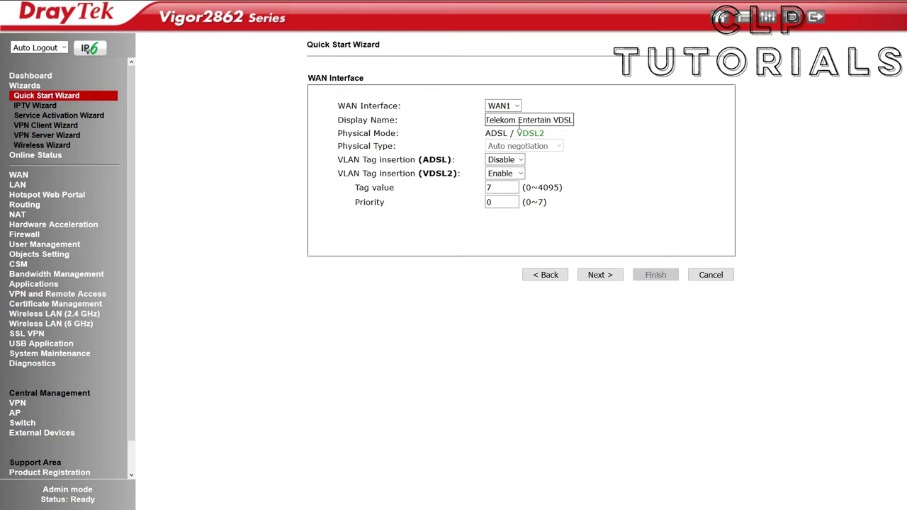
double_click(502, 120)
double_click(539, 120)
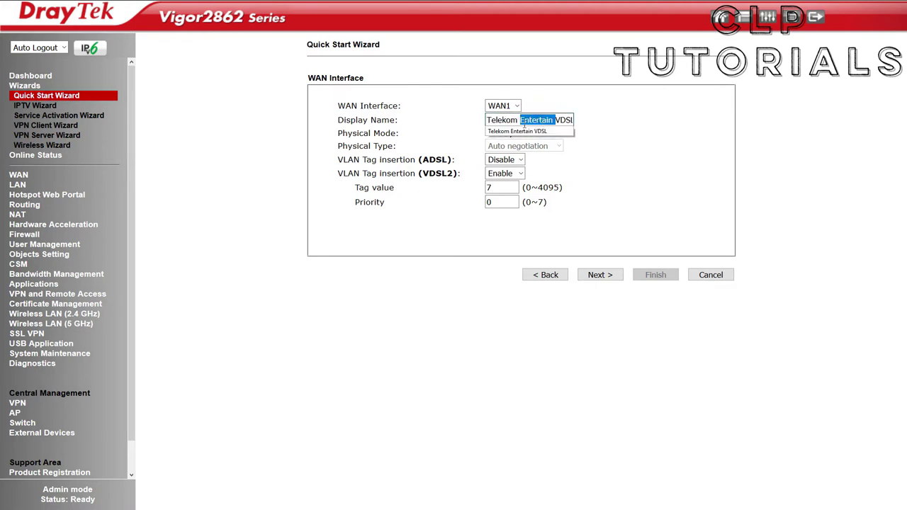
key("BackSpace")
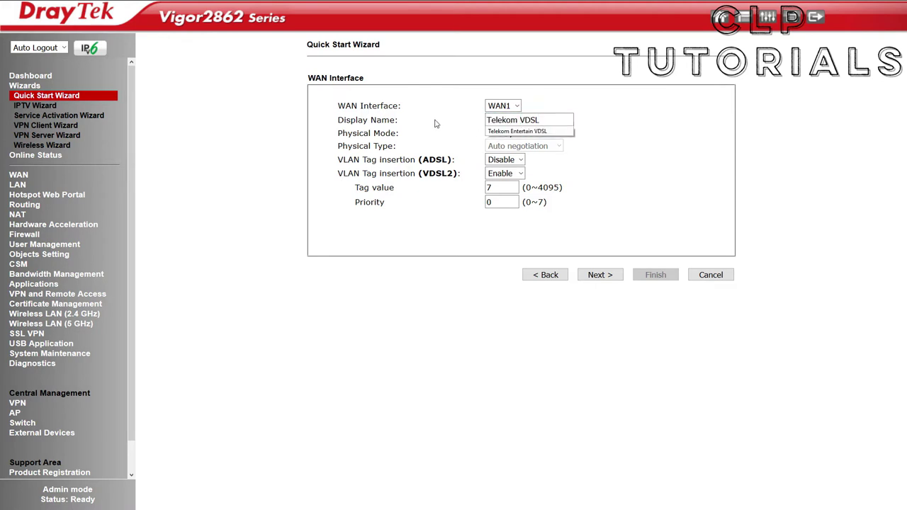
left_click(437, 124)
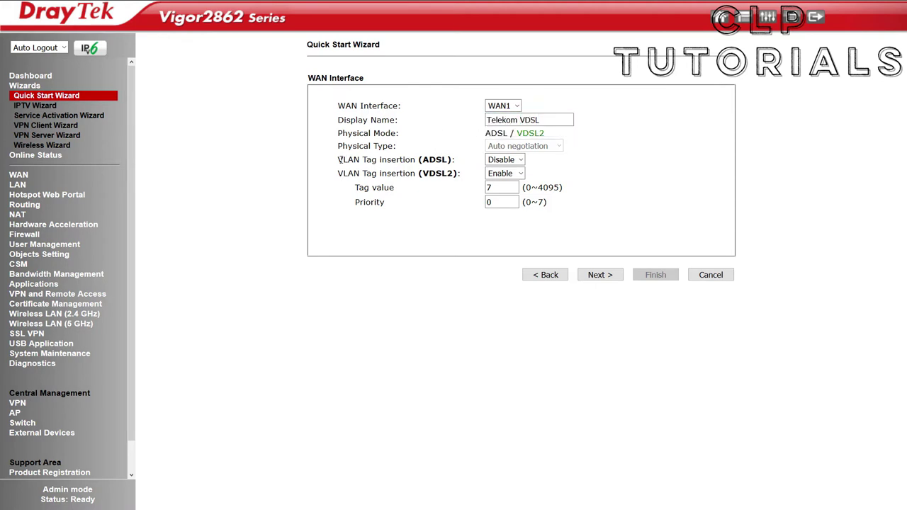
- Leave VDSL2 VLAN tag insertion enabled with tag 7 and continue
left_click_drag(338, 160, 445, 160)
left_click(432, 170)
left_click(487, 178)
left_click_drag(344, 174, 468, 180)
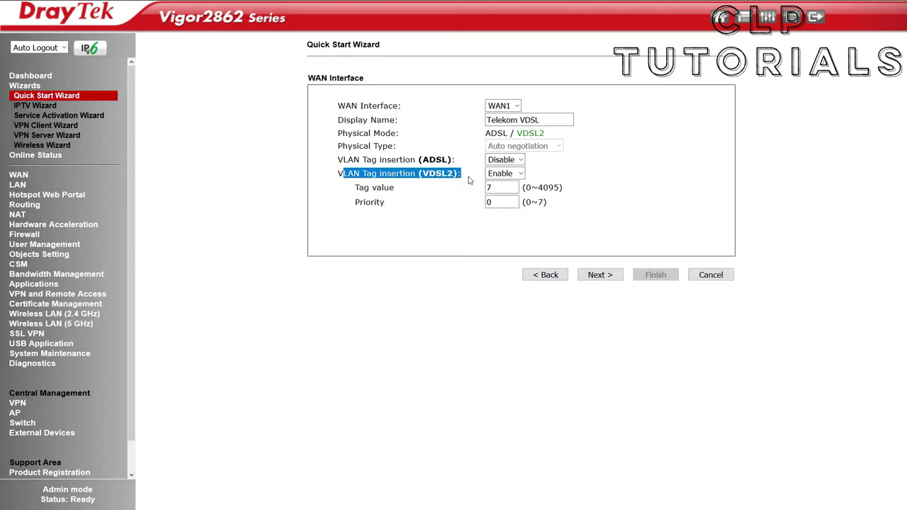
left_click(468, 180)
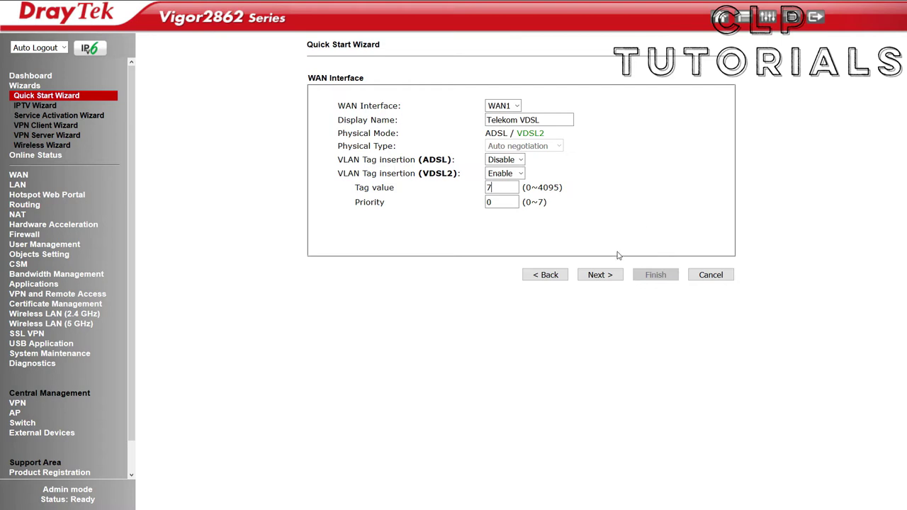
left_click(601, 279)
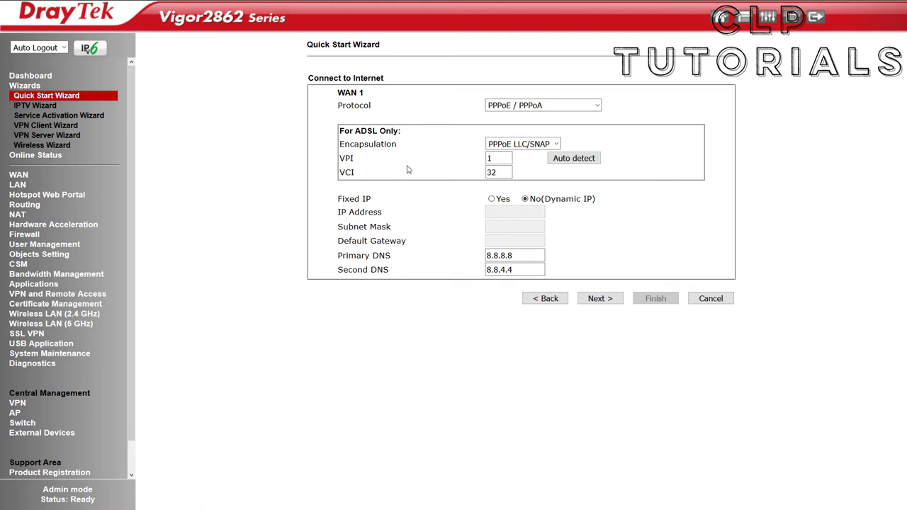
- Keep PPPoE / PPPoA with PPPoE LLC/SNAP encapsulation and DNS 8.8.8.8 and 8.8.4.4
left_click(532, 106)
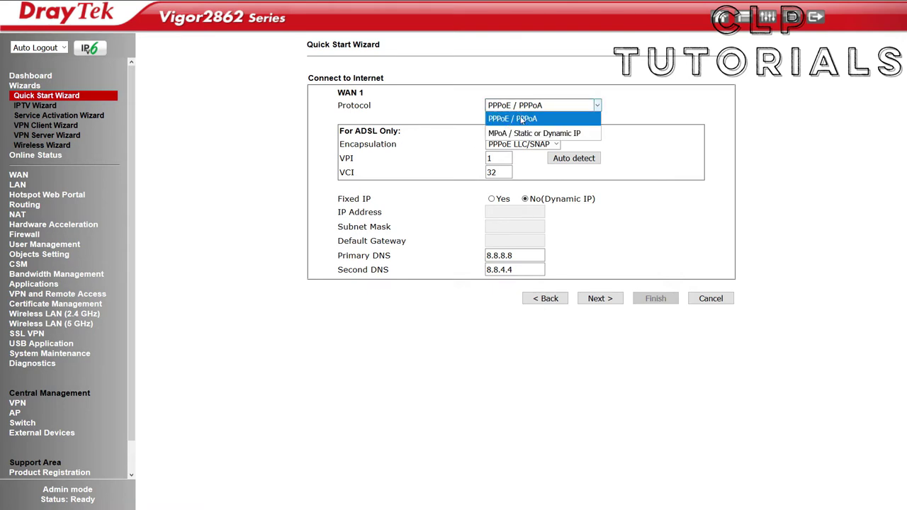
left_click(536, 119)
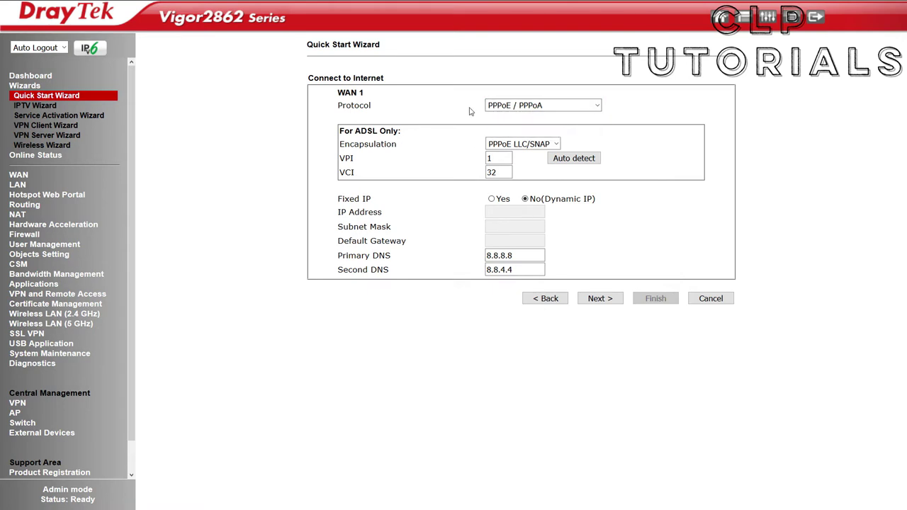
left_click(490, 144)
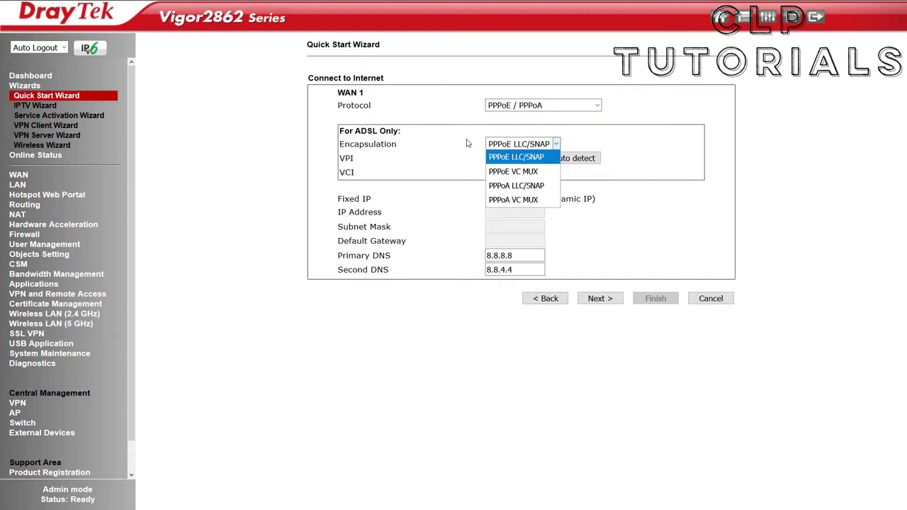
left_click(467, 143)
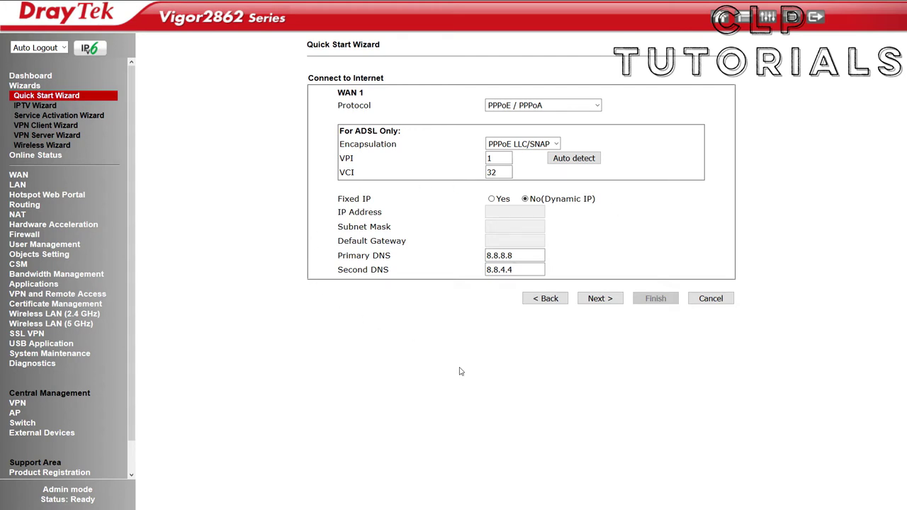
left_click(525, 255)
left_click(527, 268)
left_click(596, 300)
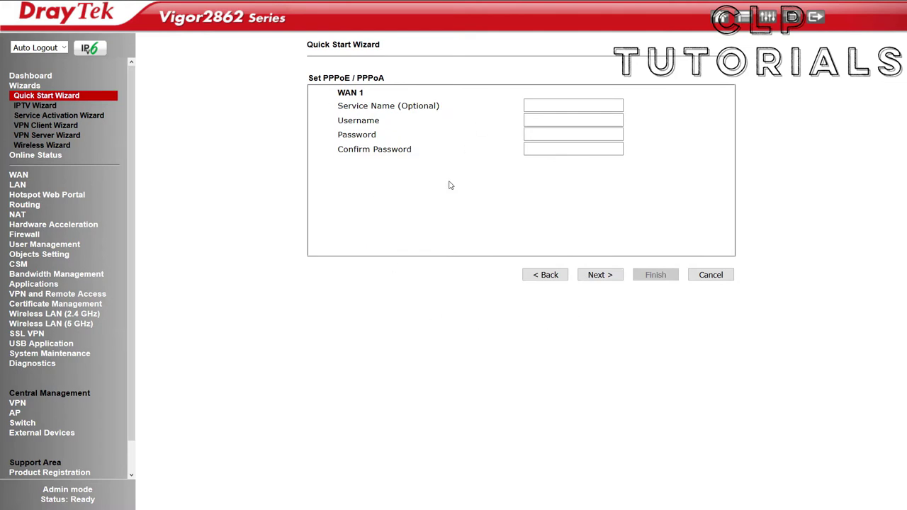
- Enter 'Telekom' as the PPPoE service name, accept the account details and finish the wizard
left_click(568, 106)
type("Telekom")
key("Tab")
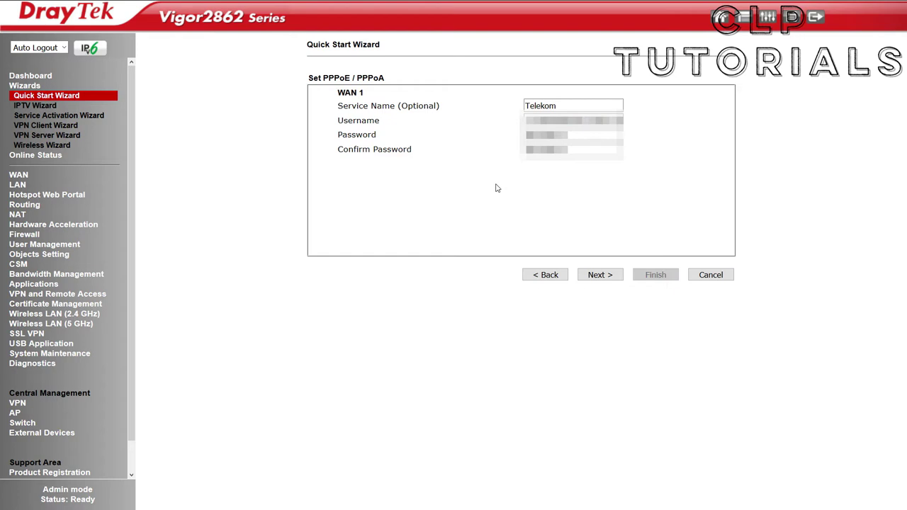
left_click(603, 278)
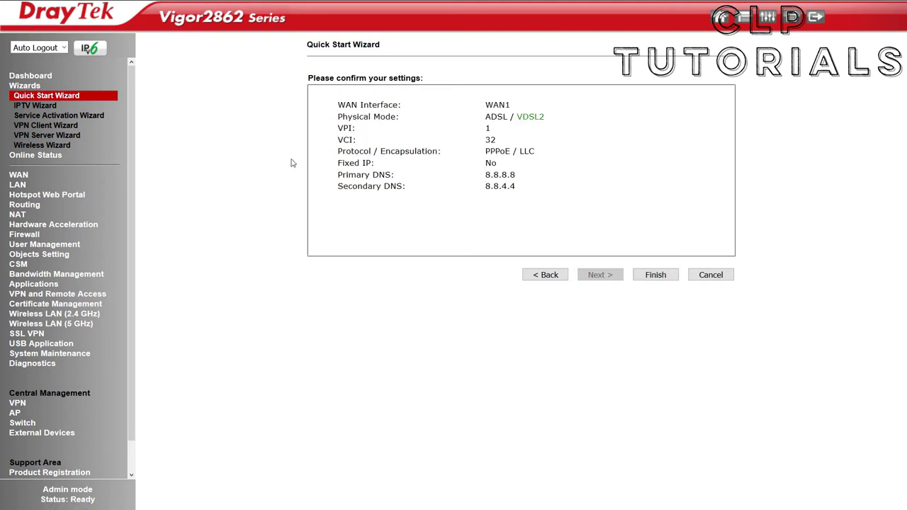
left_click(655, 275)
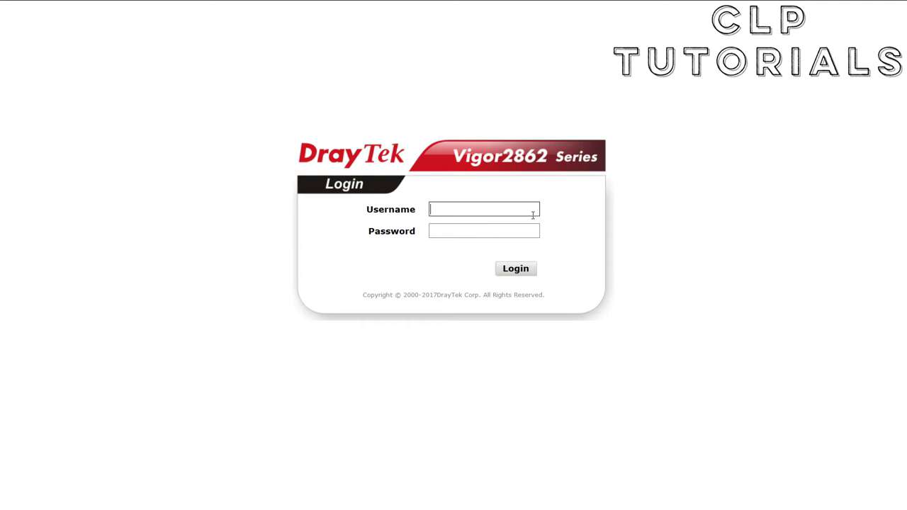
- Log back in as admin with the new password
type("admin")
key("Tab")
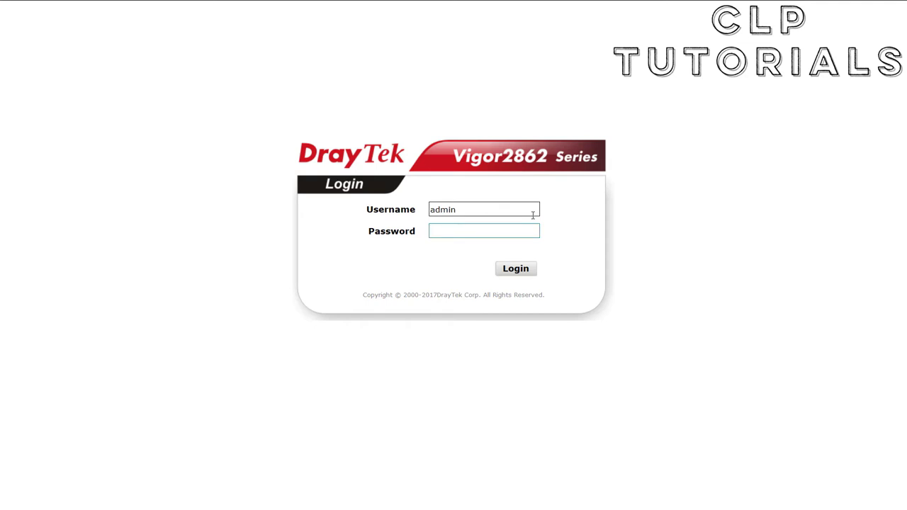
type("••••••••••••")
left_click(520, 268)
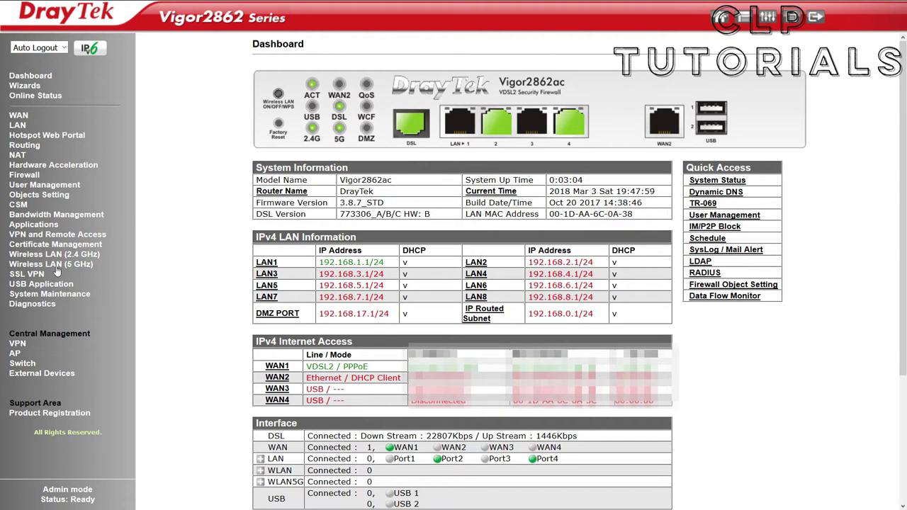
- Open System Maintenance > Firmware Upgrade and browse to the v2862_387_VT1 firmware files
left_click(73, 294)
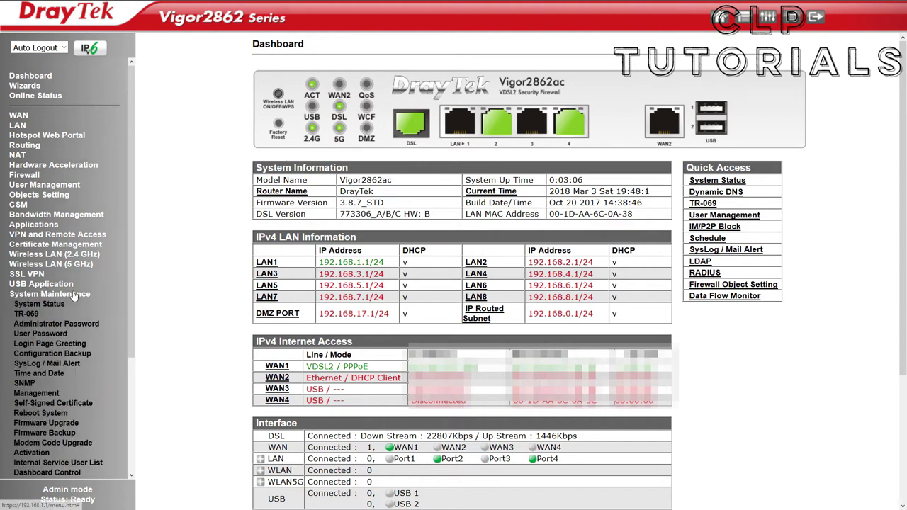
scroll(73, 296, "down", 2)
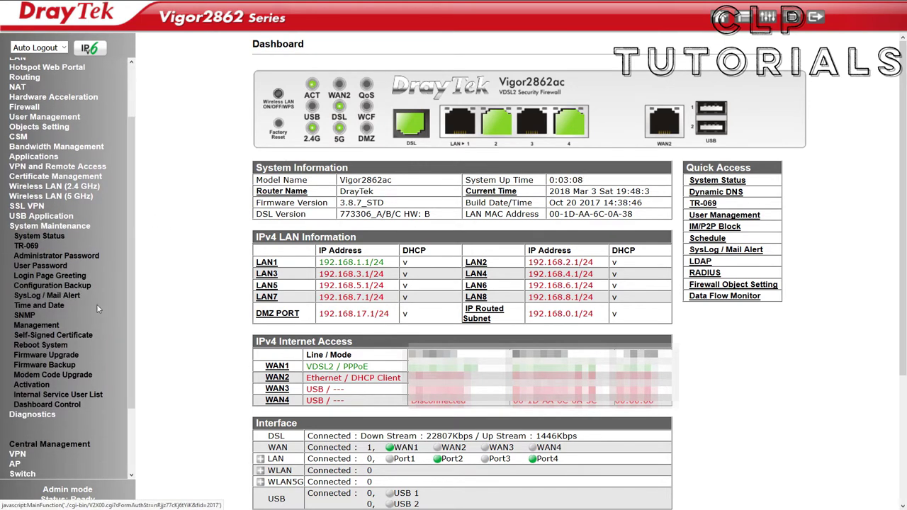
left_click(42, 356)
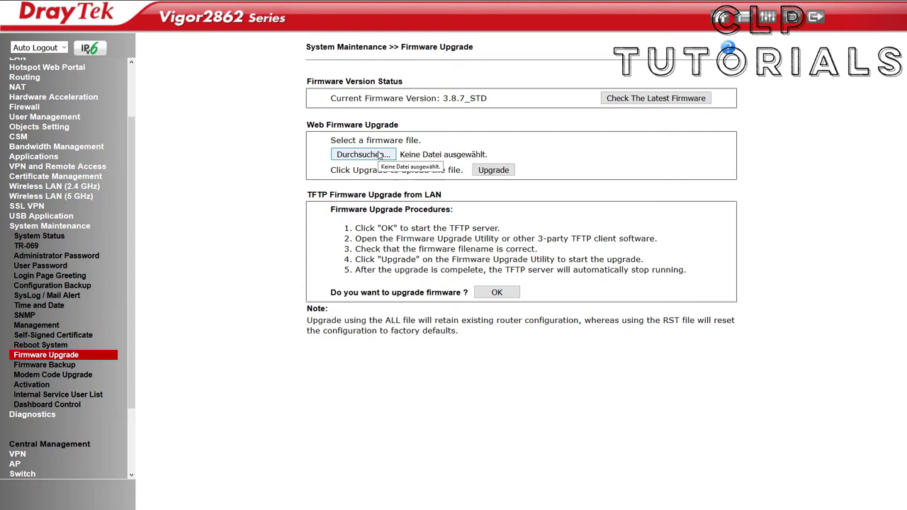
left_click(379, 155)
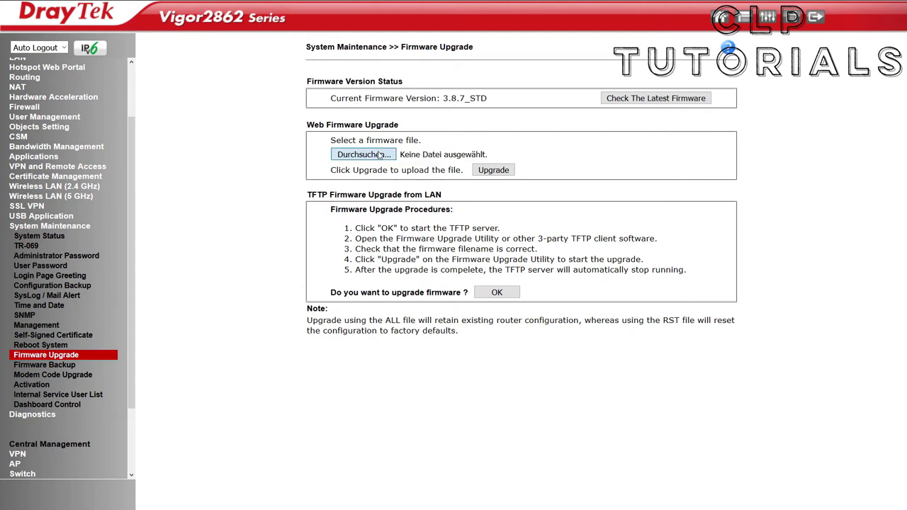
left_click(119, 75)
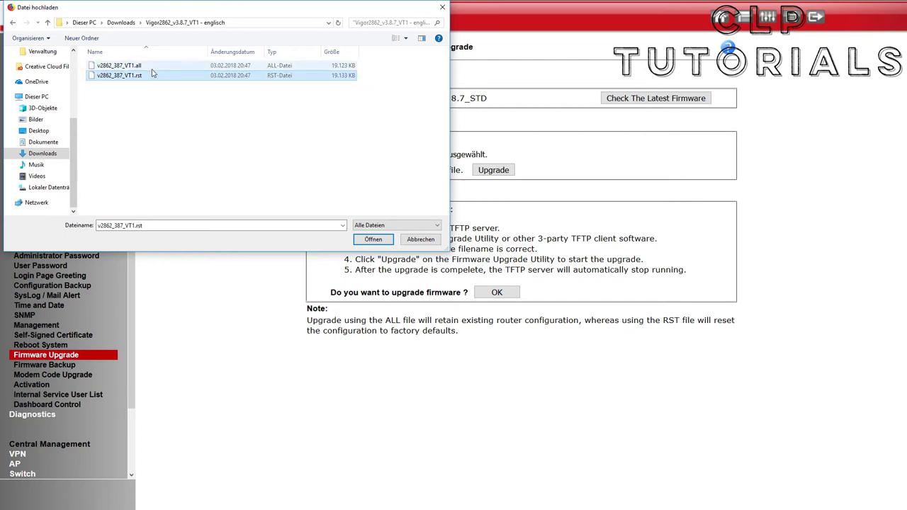
- Upload v2862_387_VT1.all as the new firmware and acknowledge the stable power warning
left_click(150, 66)
left_click(158, 76)
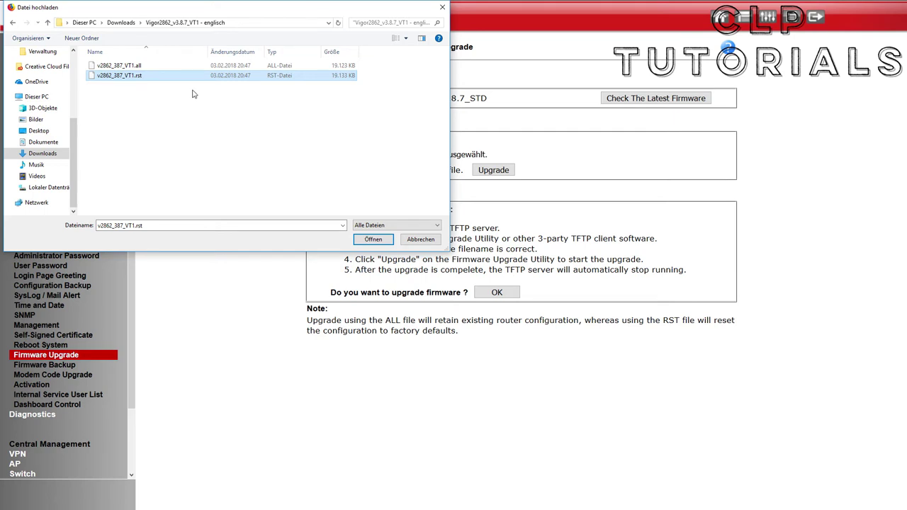
left_click(227, 65)
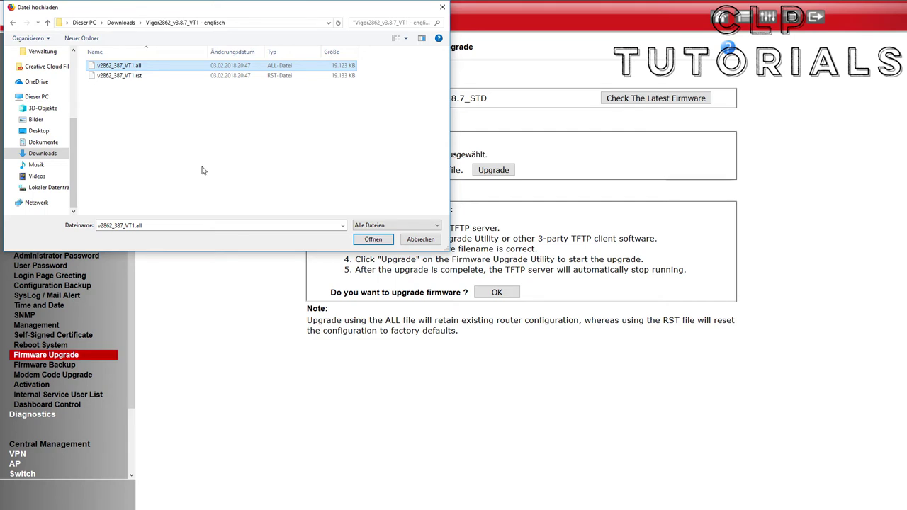
left_click(379, 240)
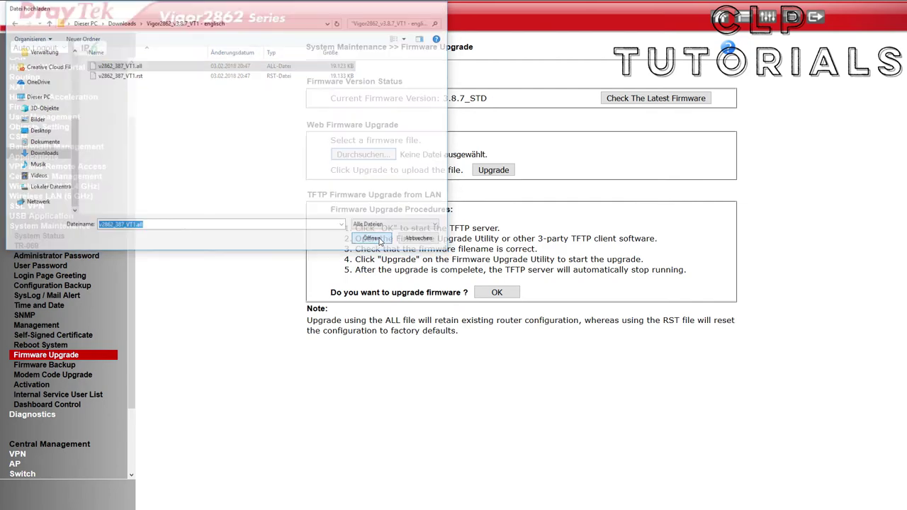
left_click(502, 175)
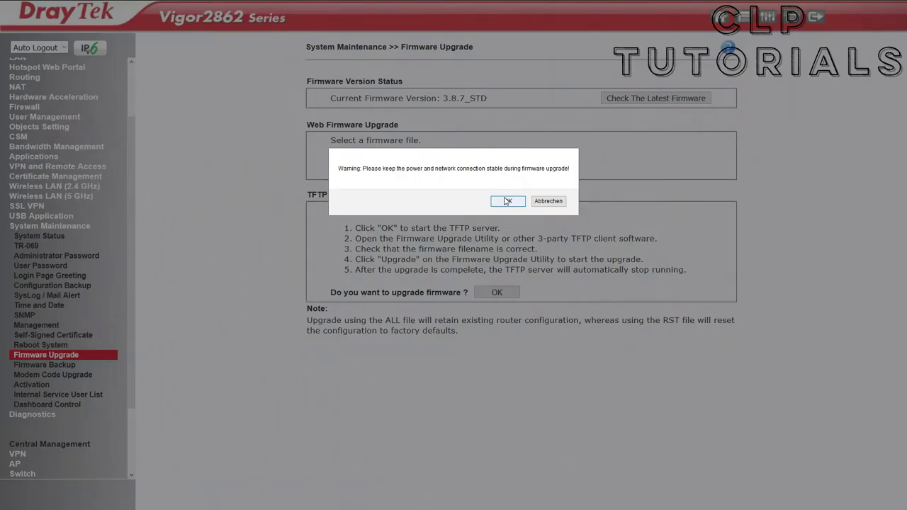
left_click(508, 201)
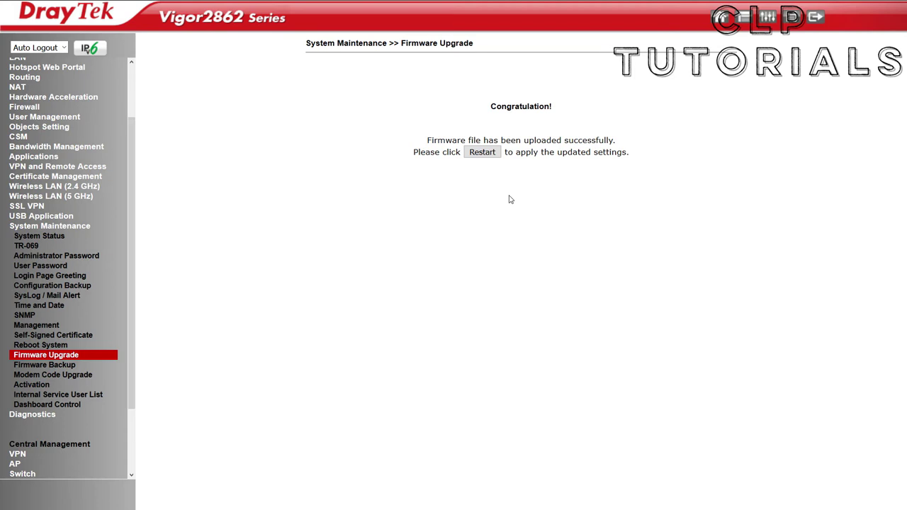
- Restart the router to apply firmware 3.8.7_VT1 and log back in
left_click(487, 154)
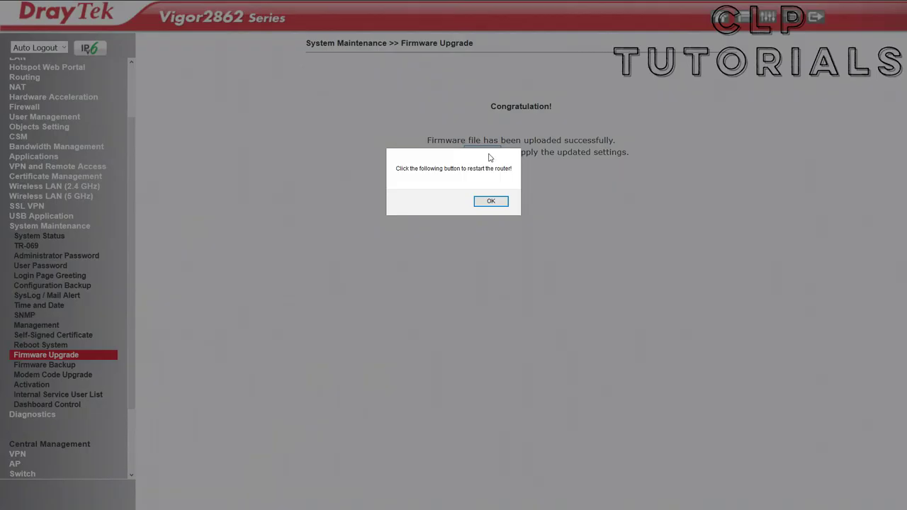
left_click(491, 201)
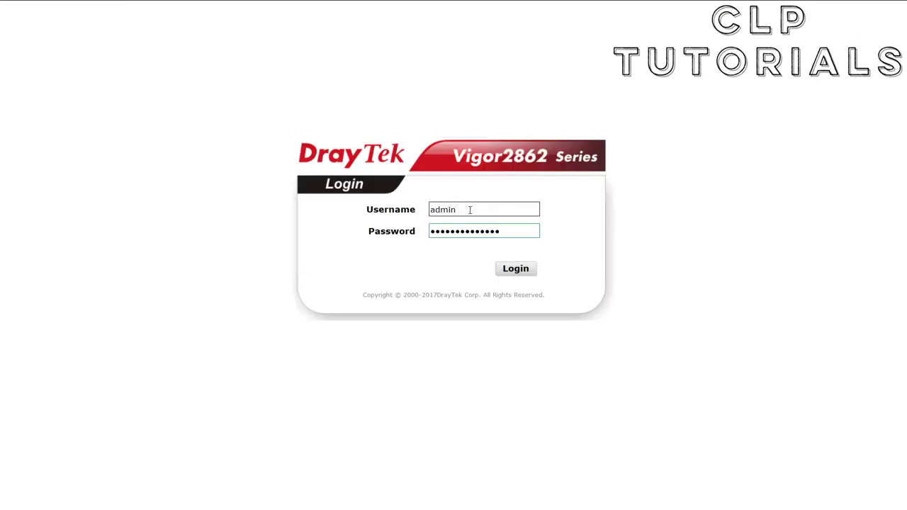
key("Return")
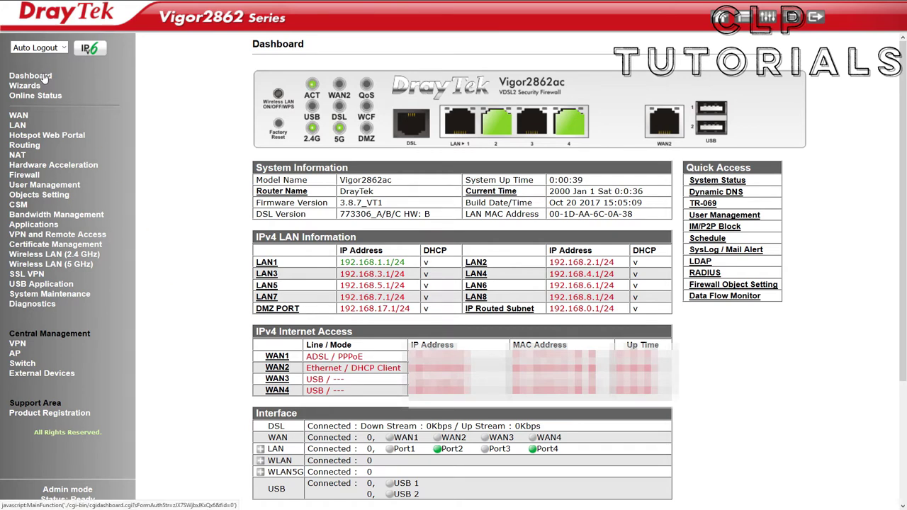
left_click(44, 78)
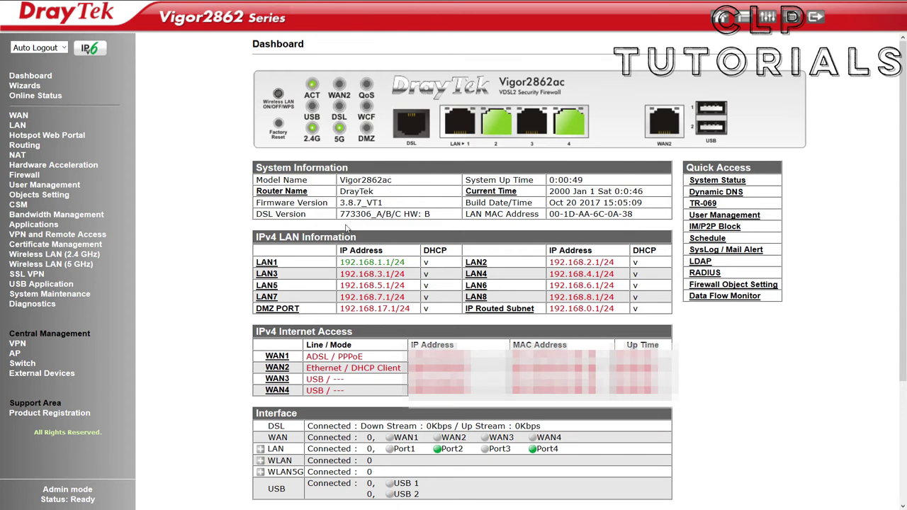
left_click_drag(340, 202, 383, 203)
left_click(369, 203)
left_click(227, 187)
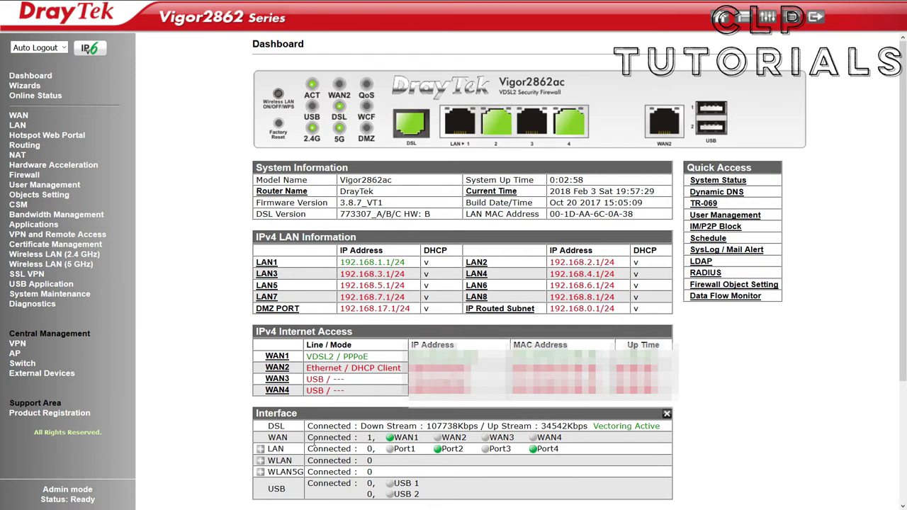
left_click_drag(420, 426, 580, 426)
left_click(576, 426)
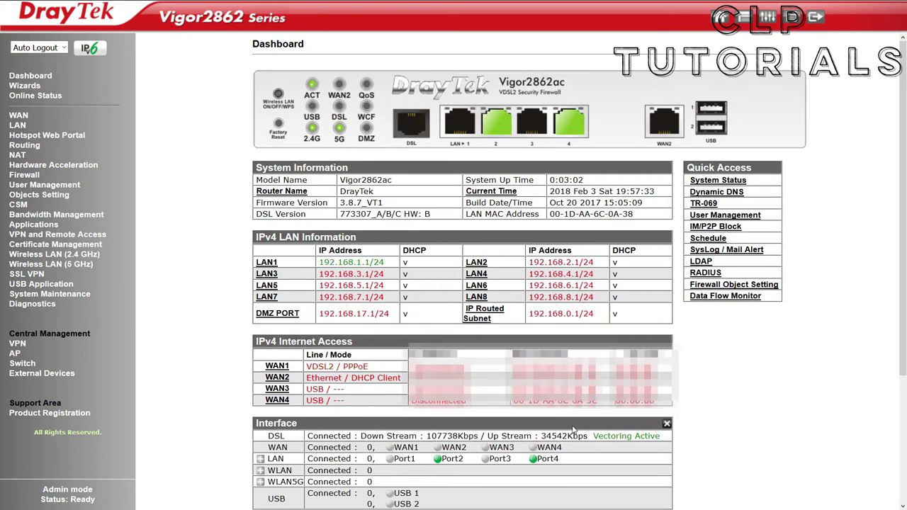
left_click(30, 115)
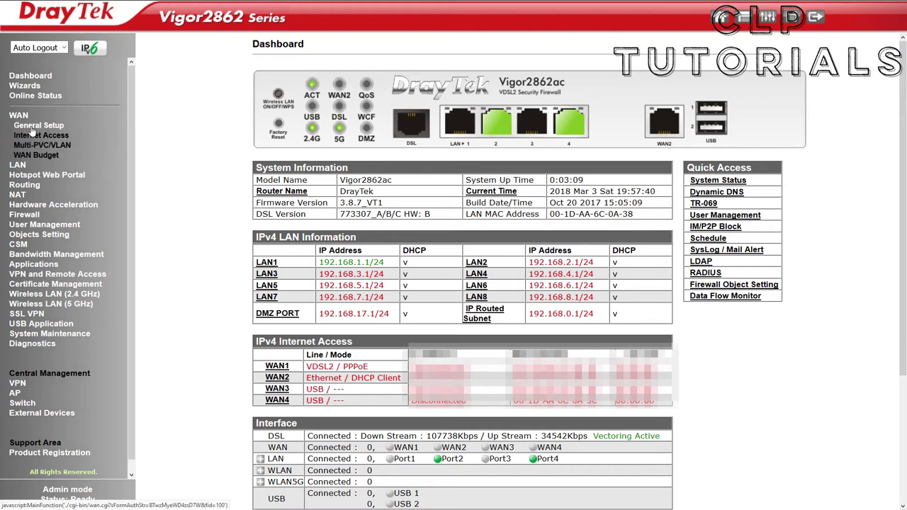
left_click(32, 126)
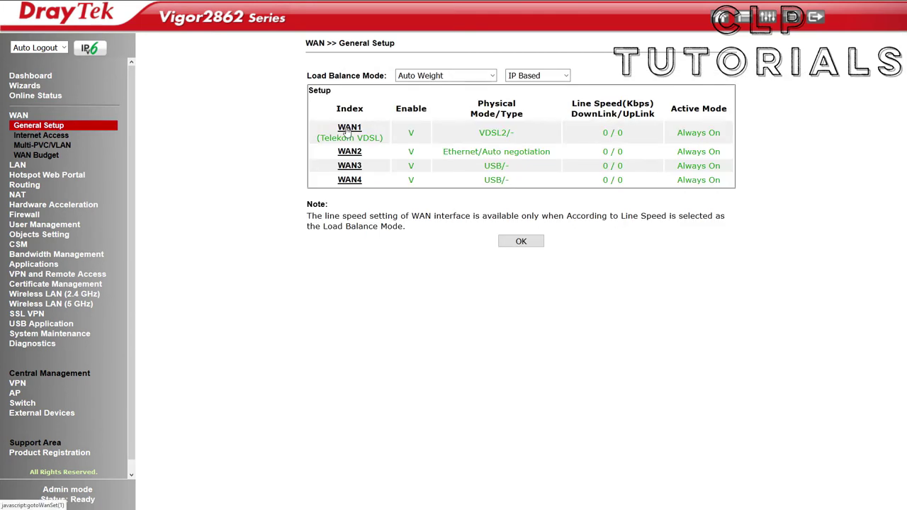
left_click(349, 129)
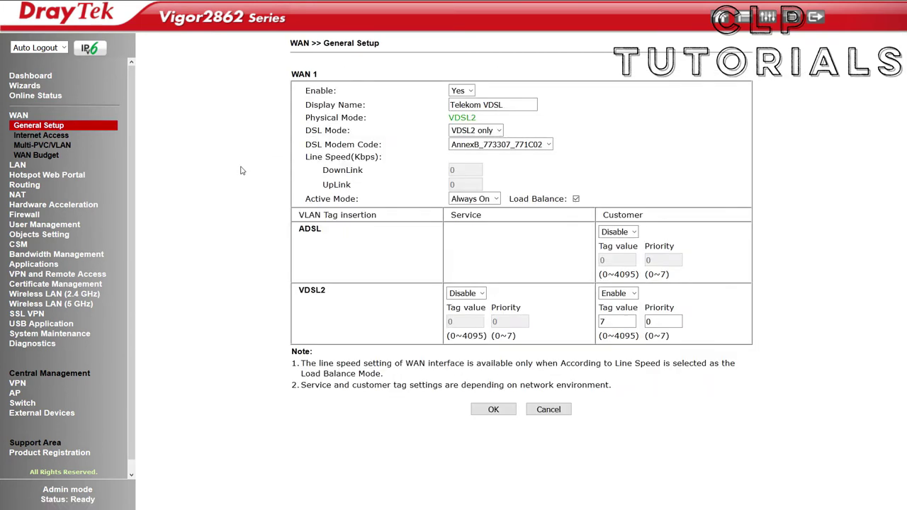
left_click(507, 146)
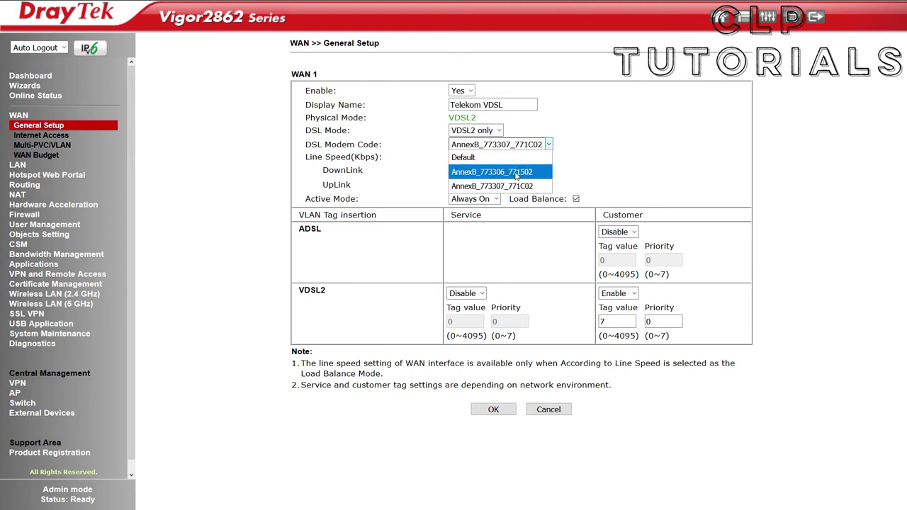
left_click(681, 138)
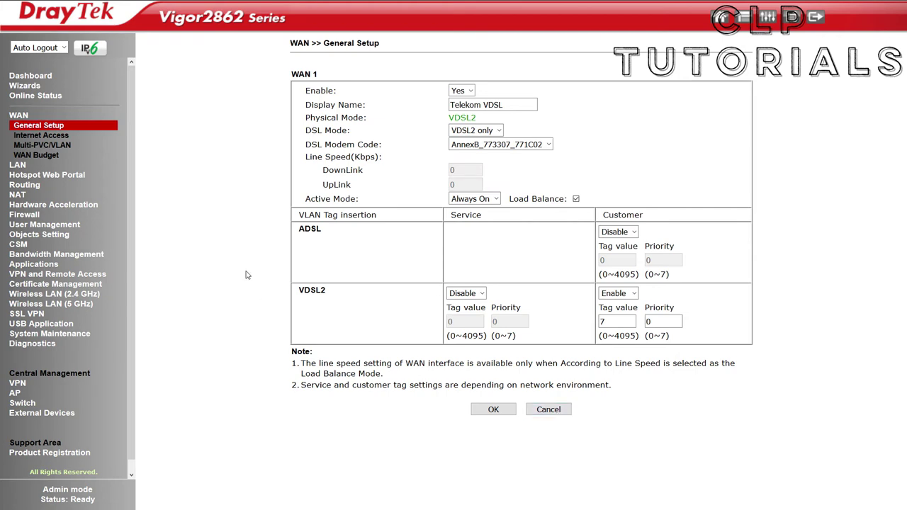
left_click(31, 76)
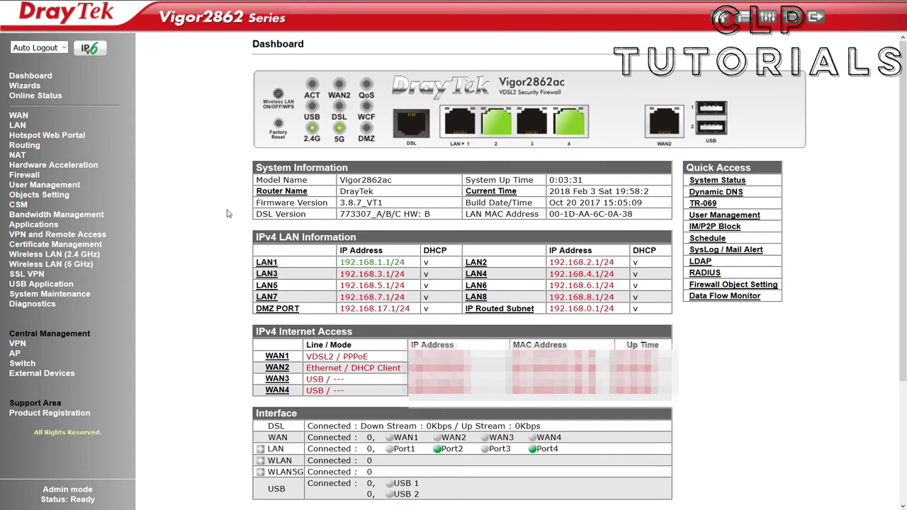
- Open the LAN 1 details page and change the LAN IP to 192.168.0.19
left_click(18, 126)
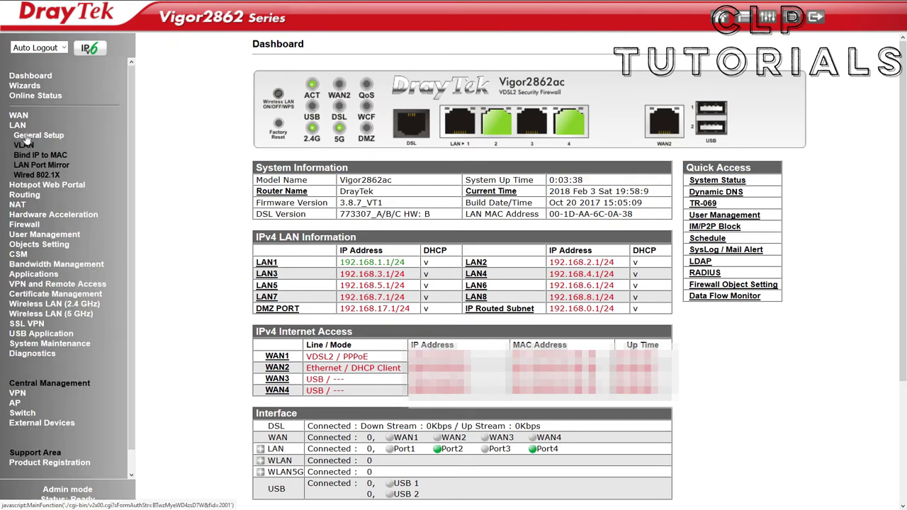
left_click(26, 136)
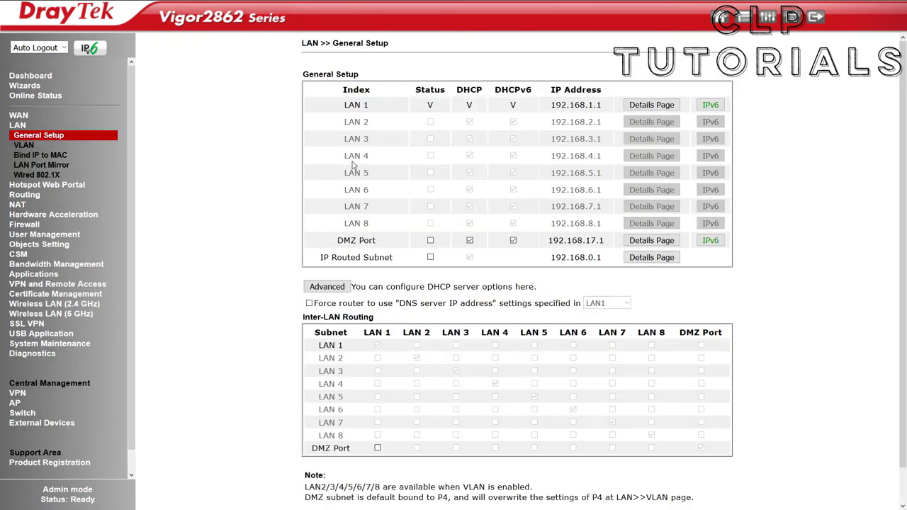
left_click(651, 104)
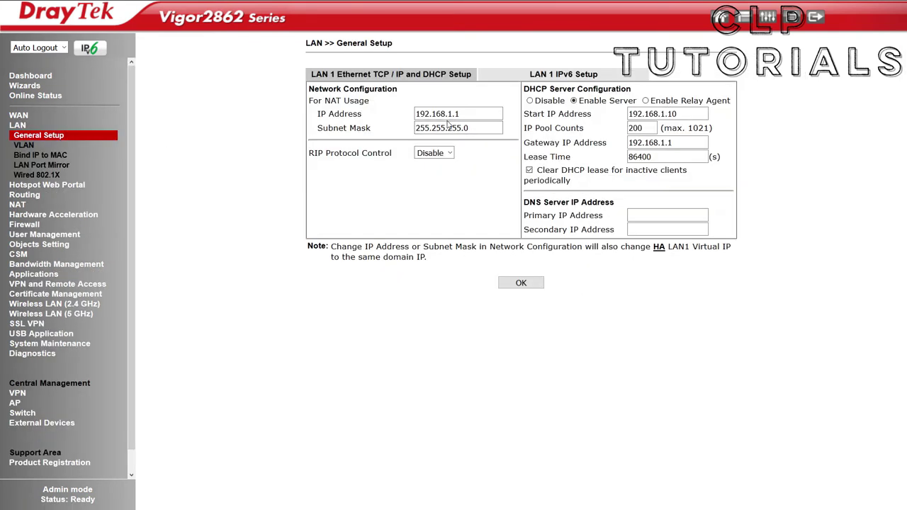
left_click(449, 114)
key("Delete")
type("0")
key("End")
left_click_drag(524, 89, 636, 89)
left_click(636, 90)
- Set the DHCP start address to 192.168.0.99 with a pool of 50
left_click(653, 114)
left_click(663, 114)
key("BackSpace")
type("0")
key("End")
key("BackSpace")
key("BackSpace")
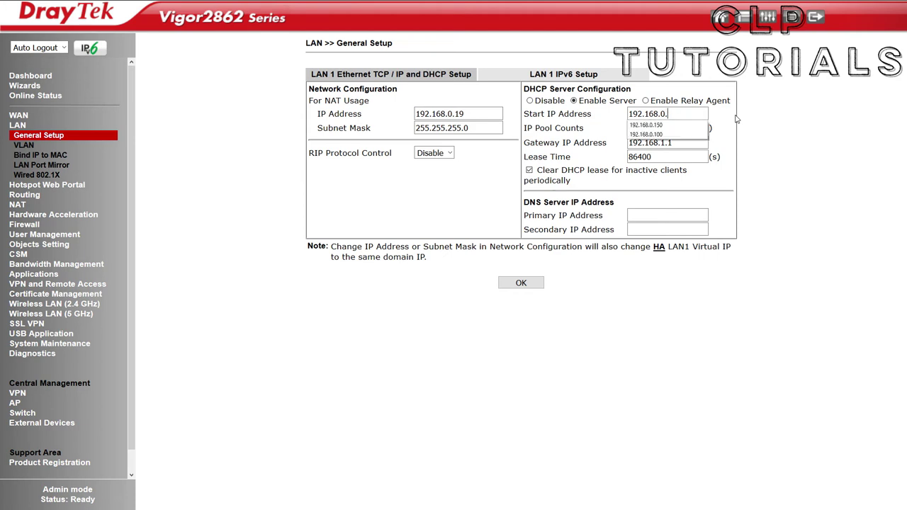
type("99")
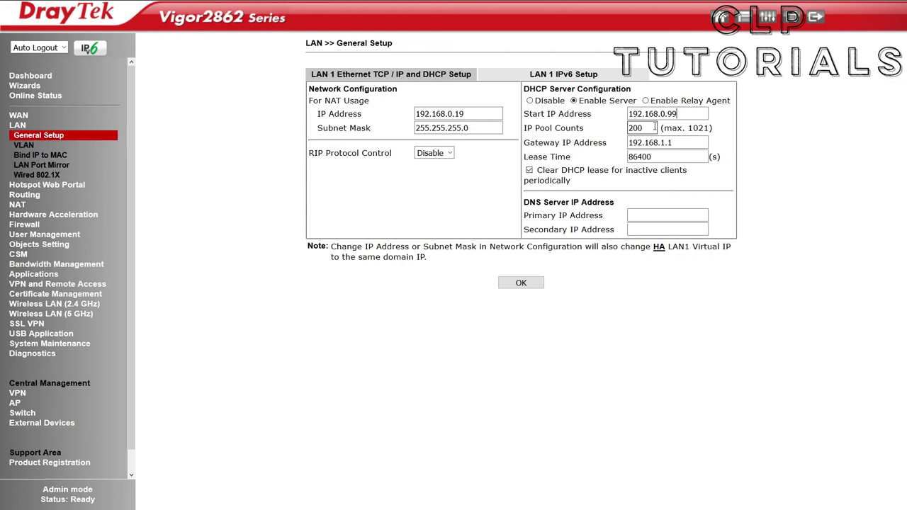
double_click(637, 128)
type("50")
left_click_drag(779, 119, 753, 125)
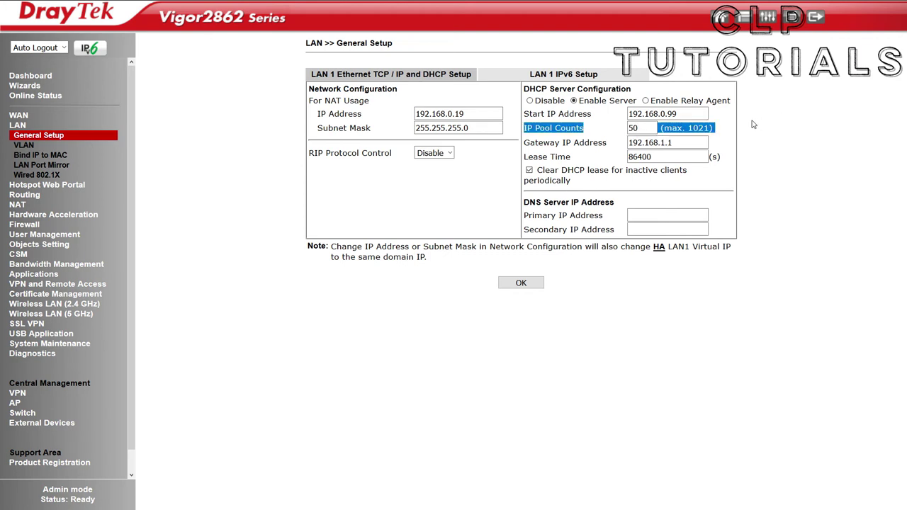
left_click(753, 124)
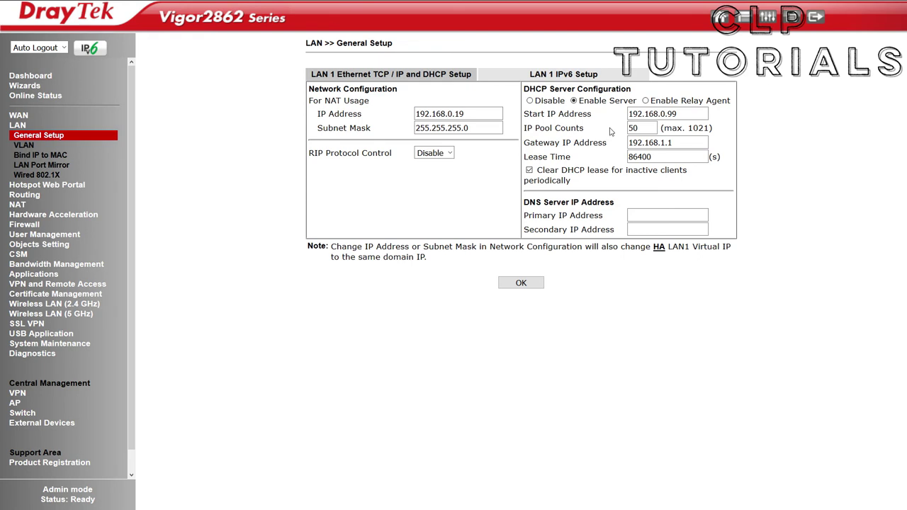
- Set the DHCP gateway to 192.168.0.19, save, and confirm the subnet and IP prompts
left_click(673, 144)
left_click_drag(673, 144, 660, 144)
type("0.19")
left_click(528, 283)
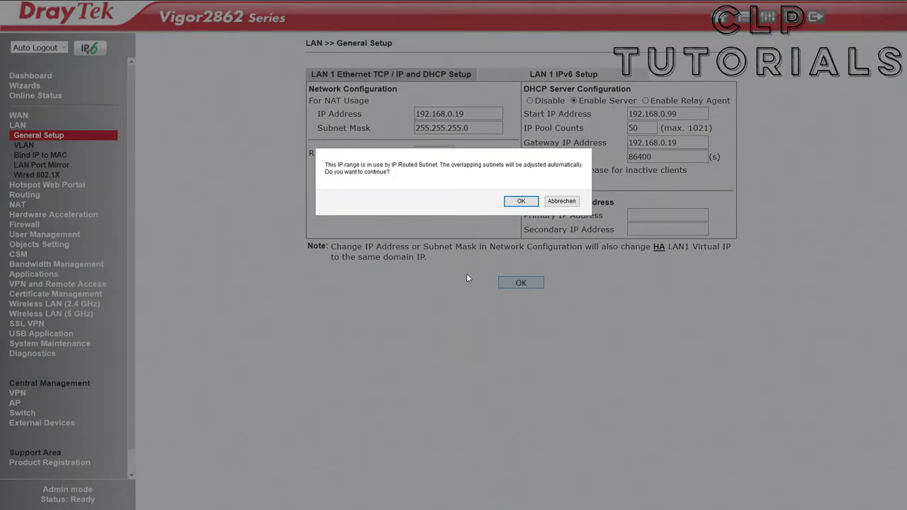
left_click(520, 202)
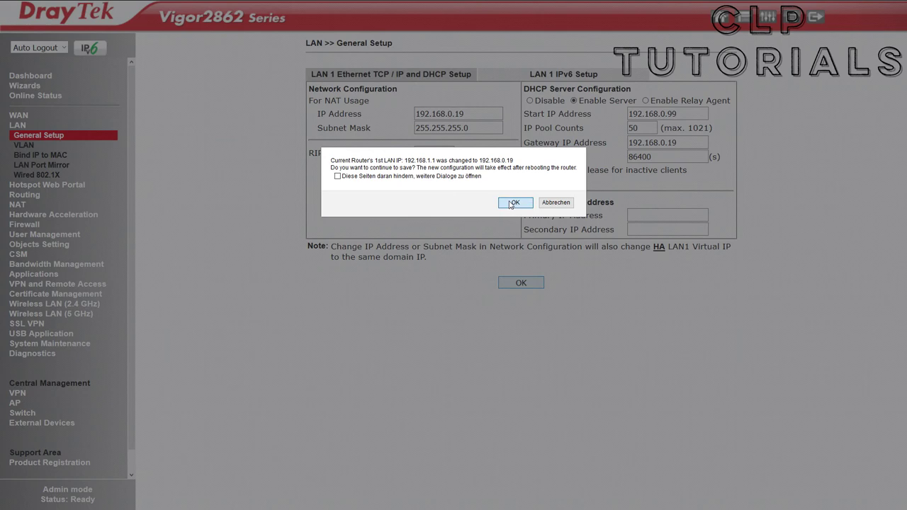
left_click(512, 203)
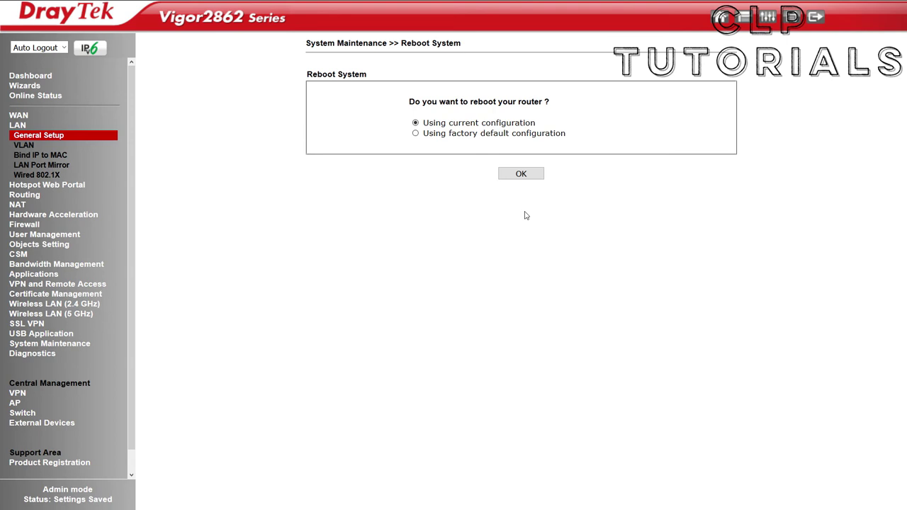
- Reboot the Vigor2862 using its current configuration to apply the new LAN settings
left_click(522, 179)
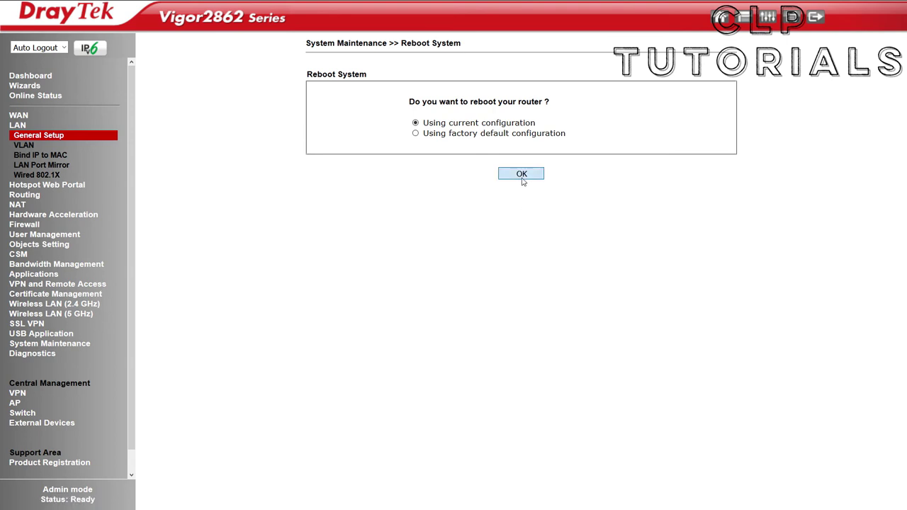
left_click(522, 174)
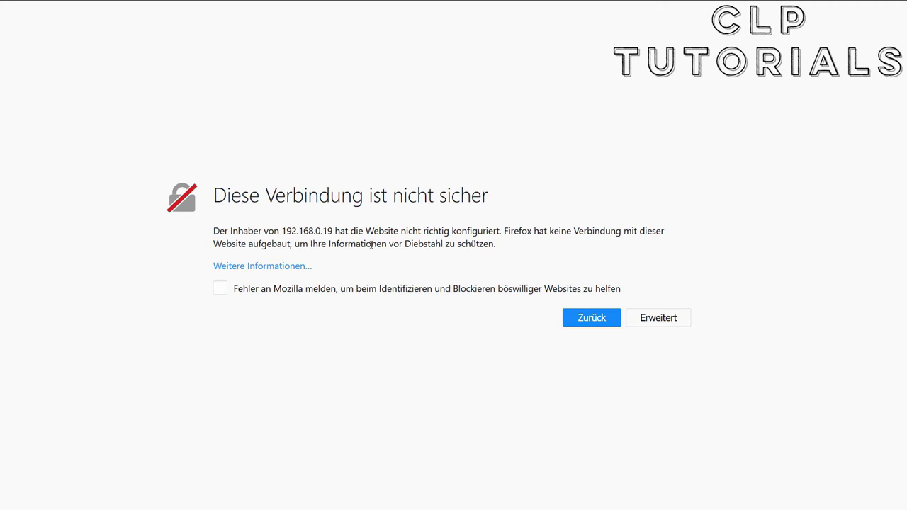
- Add a certificate exception for 192.168.0.19 in Firefox and log back in to the router
left_click(673, 320)
scroll(627, 396, "down", 1)
left_click(639, 457)
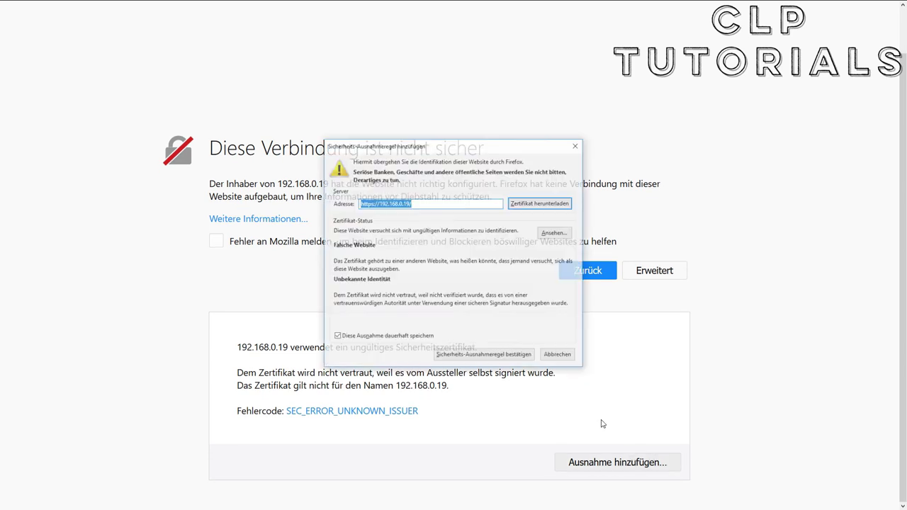
left_click(484, 355)
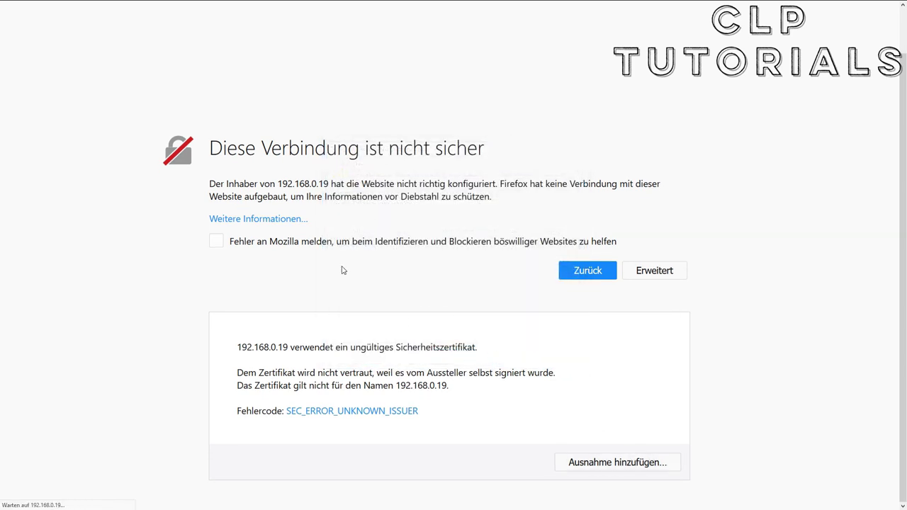
left_click(516, 270)
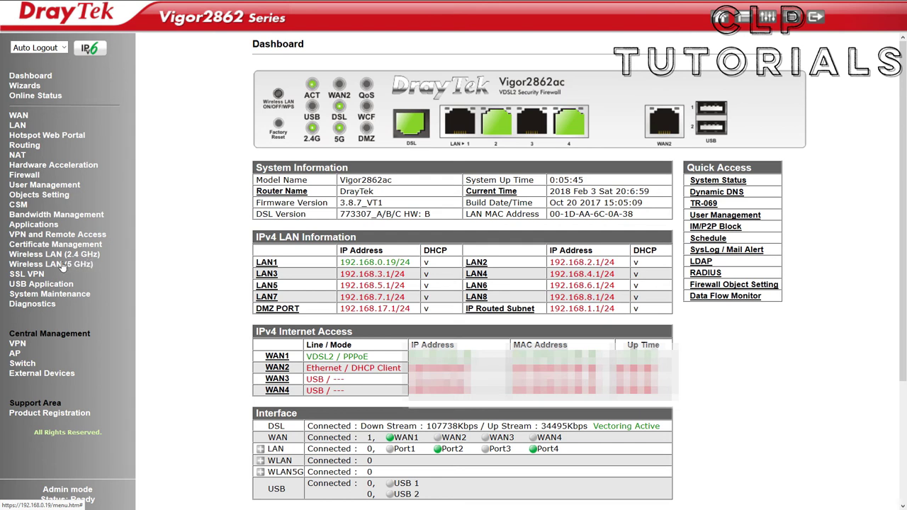
- In 5 GHz General Setup, keep Mixed (11a+11n+11ac) mode and Channel 36
left_click(55, 264)
left_click(38, 278)
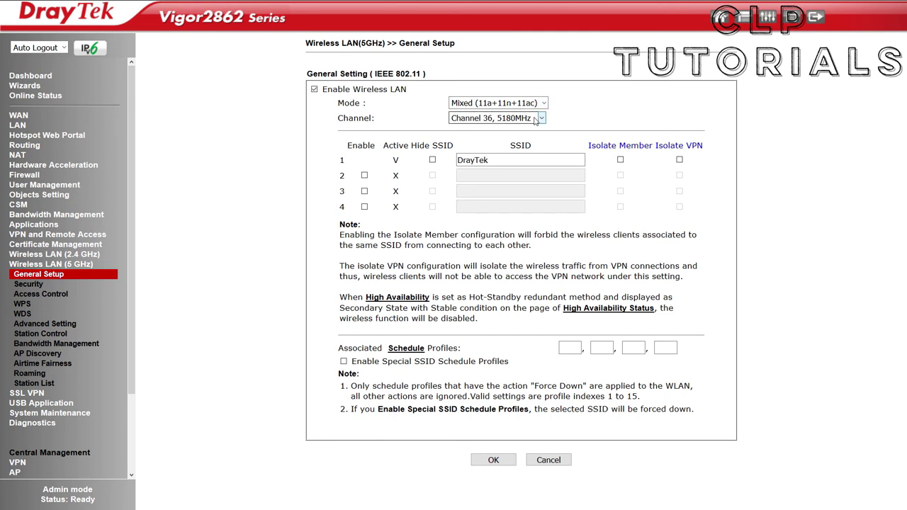
left_click(523, 104)
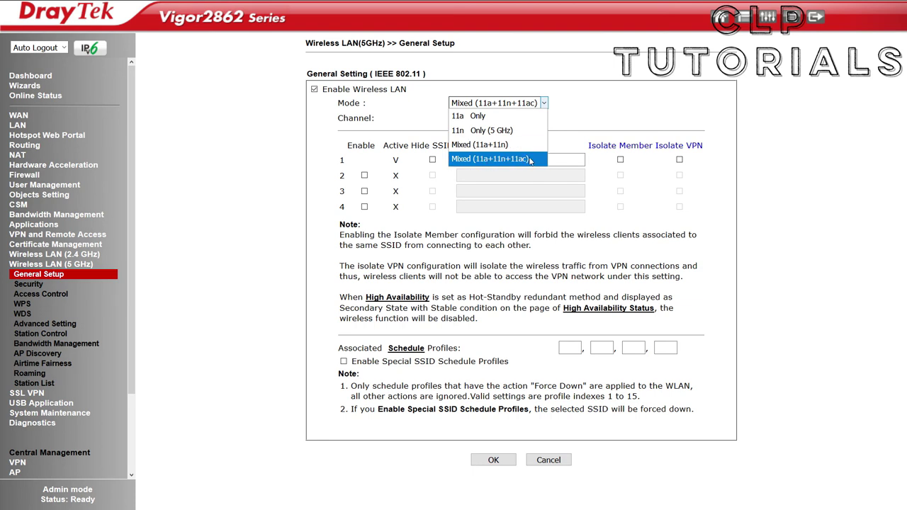
left_click(529, 159)
left_click(494, 119)
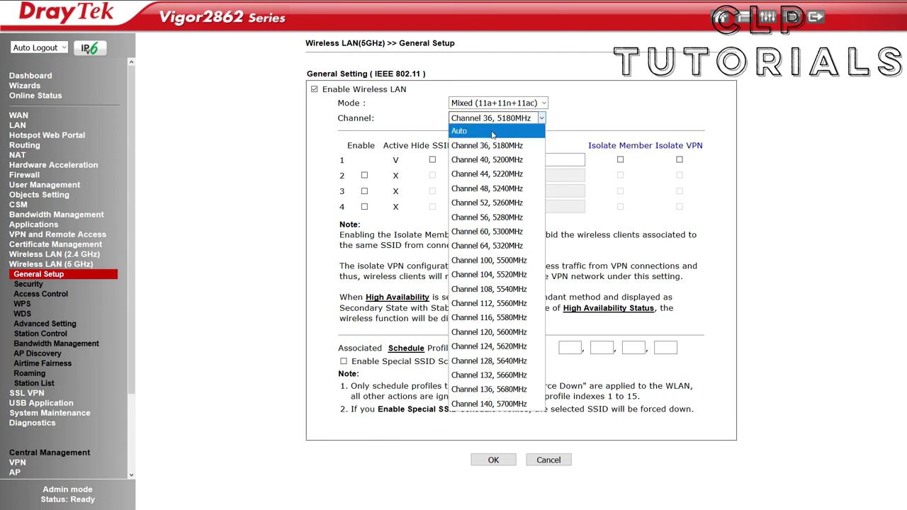
left_click(582, 132)
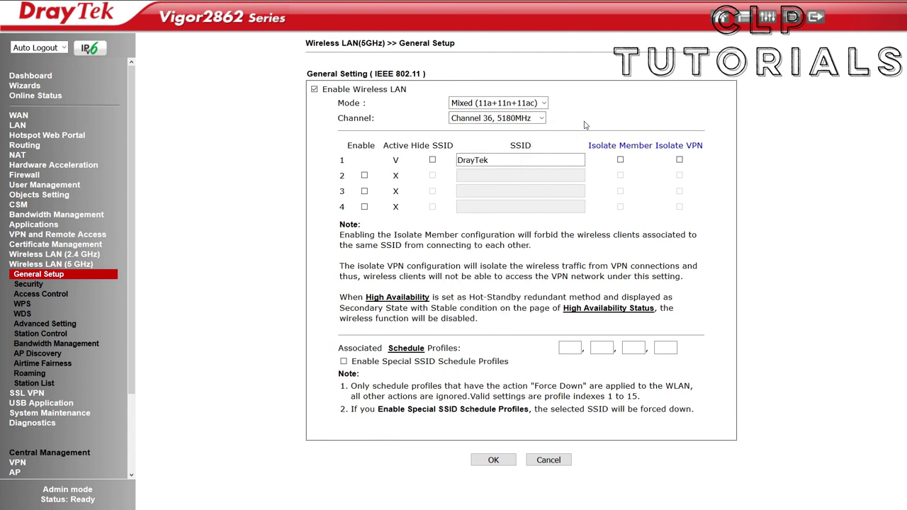
- Rename SSID 1 from DrayTek to 'CLP Tutorials' and save
double_click(500, 157)
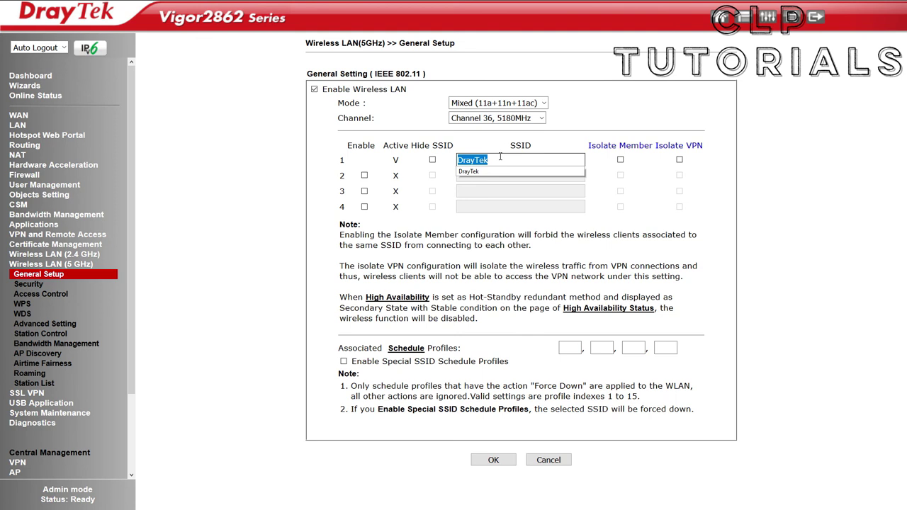
type("CLP Tutorials")
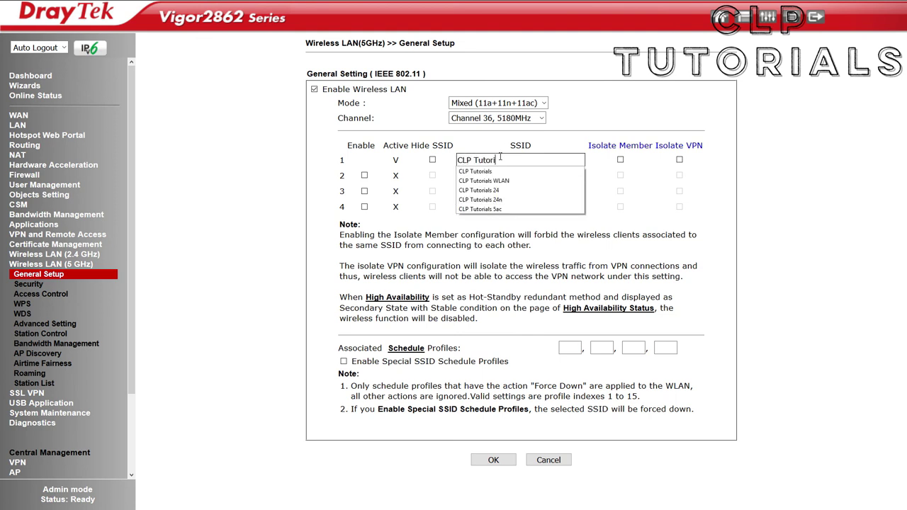
left_click(493, 461)
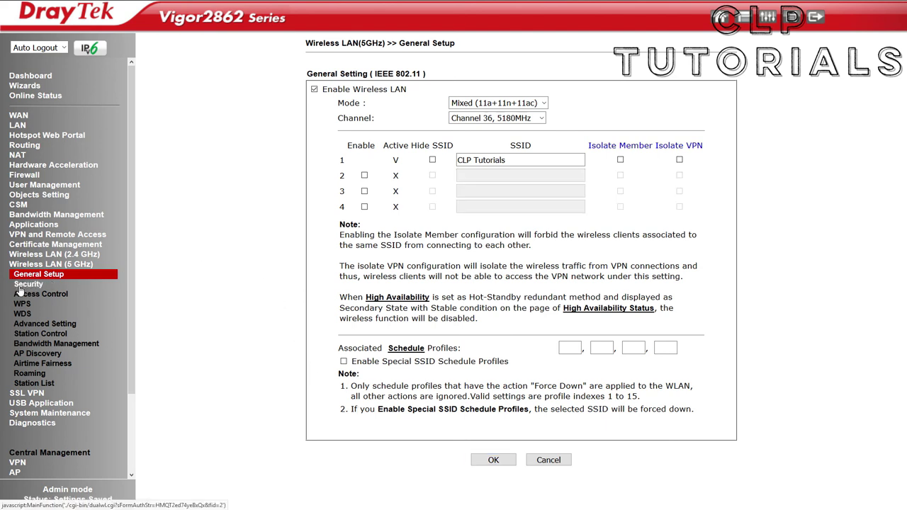
- Keep 5 GHz SSID 1 security at Mixed(WPA+WPA2)/PSK with its pre-shared key and save
left_click(23, 287)
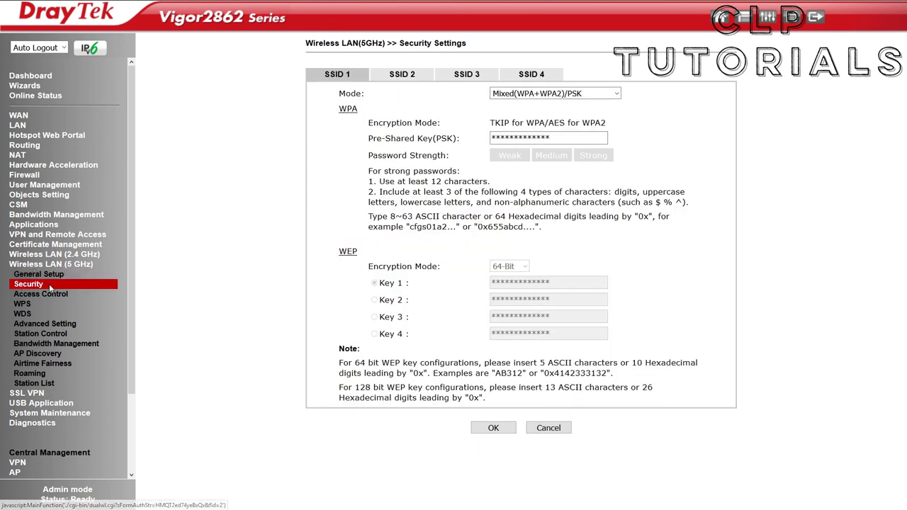
left_click(552, 136)
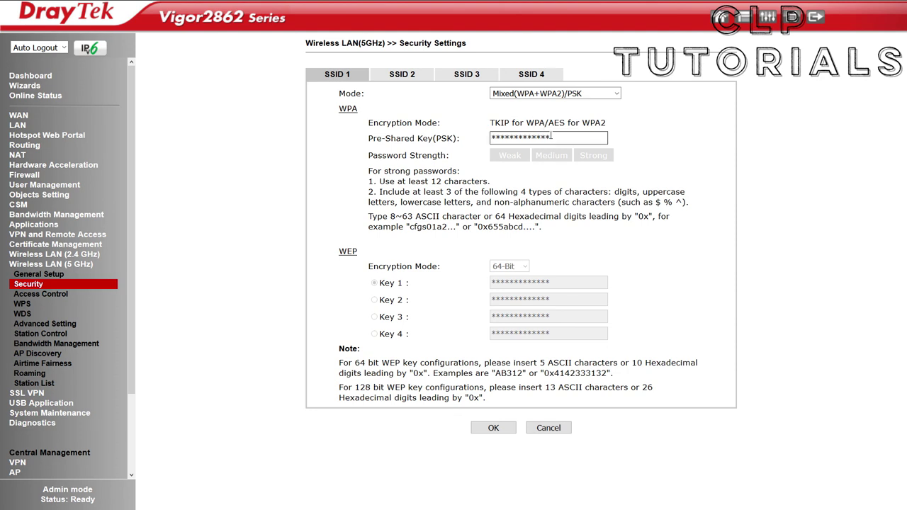
left_click(572, 94)
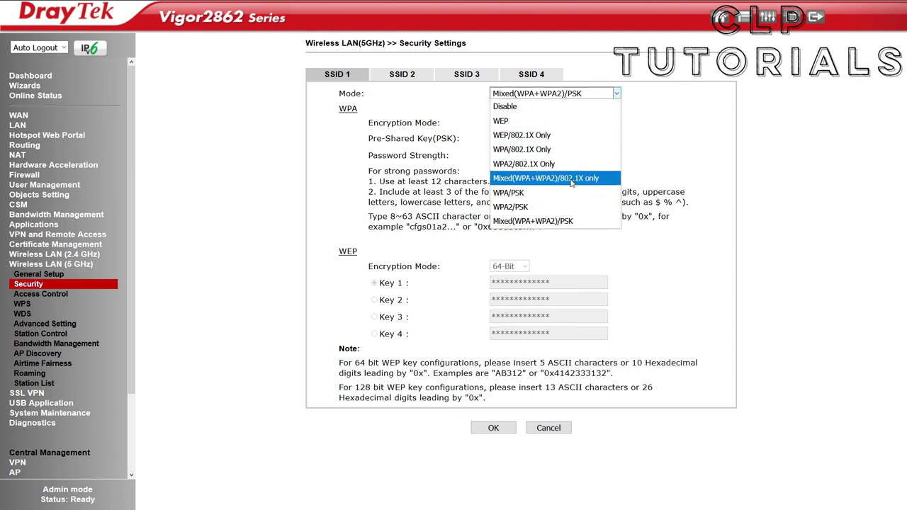
left_click(685, 120)
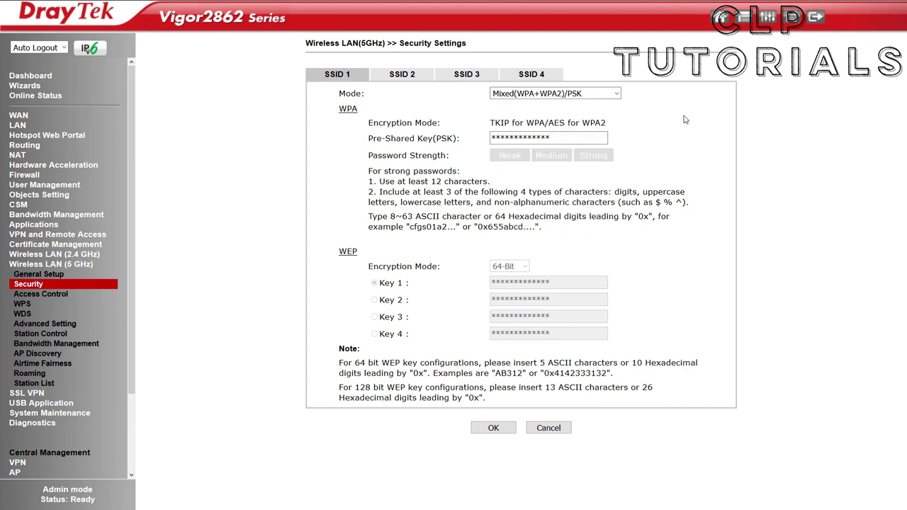
left_click(500, 428)
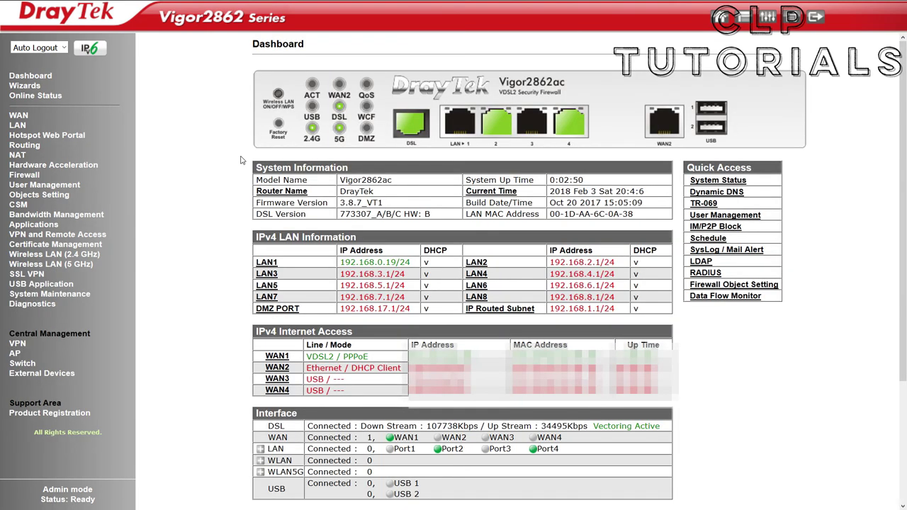